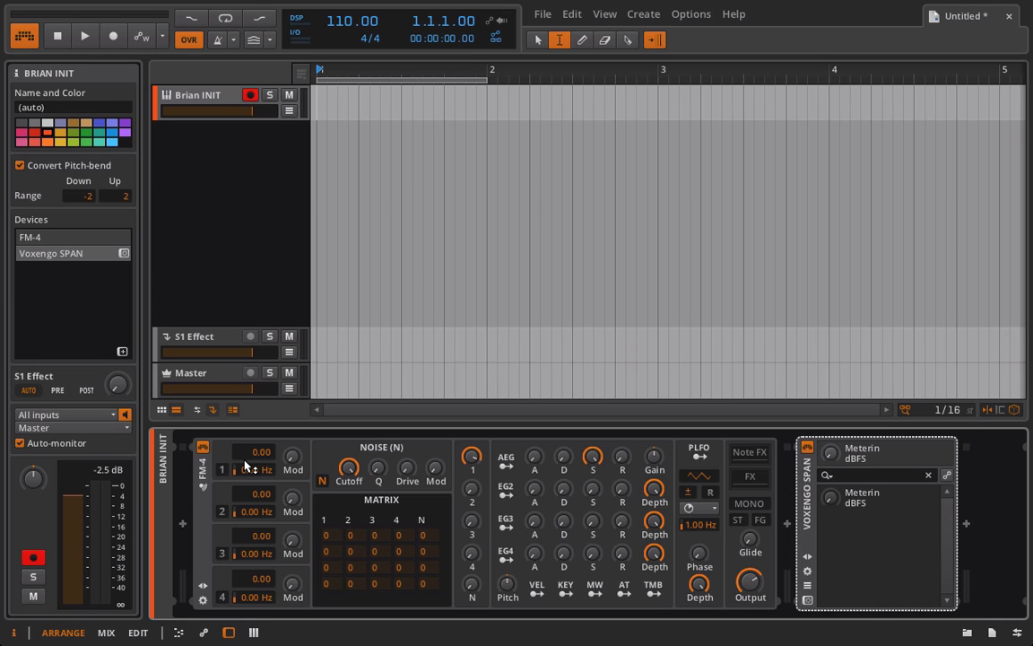
# - Set oscillator 1's ratio to 1.00 with full Mod and oscillator 2's ratio to 2.00, and balance the output levels of both oscillators
pyautogui.moveTo(252, 455); pyautogui.dragTo(252, 435)
pyautogui.moveTo(292, 458); pyautogui.dragTo(291, 359)
pyautogui.moveTo(326, 534); pyautogui.dragTo(297, 512)
pyautogui.doubleClick(474, 489)
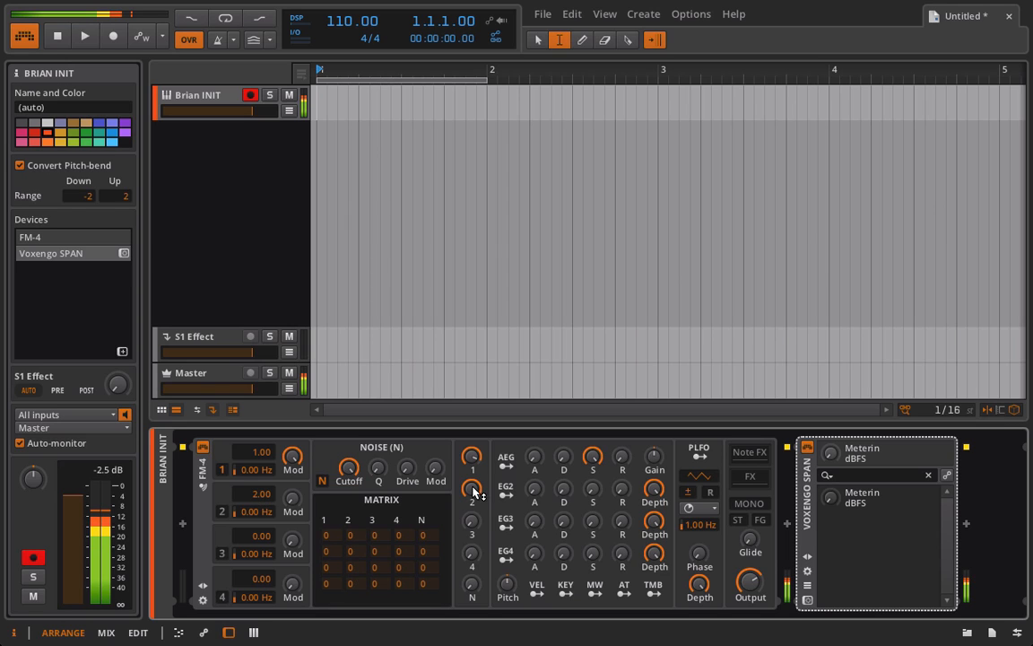
pyautogui.moveTo(475, 455); pyautogui.dragTo(476, 462)
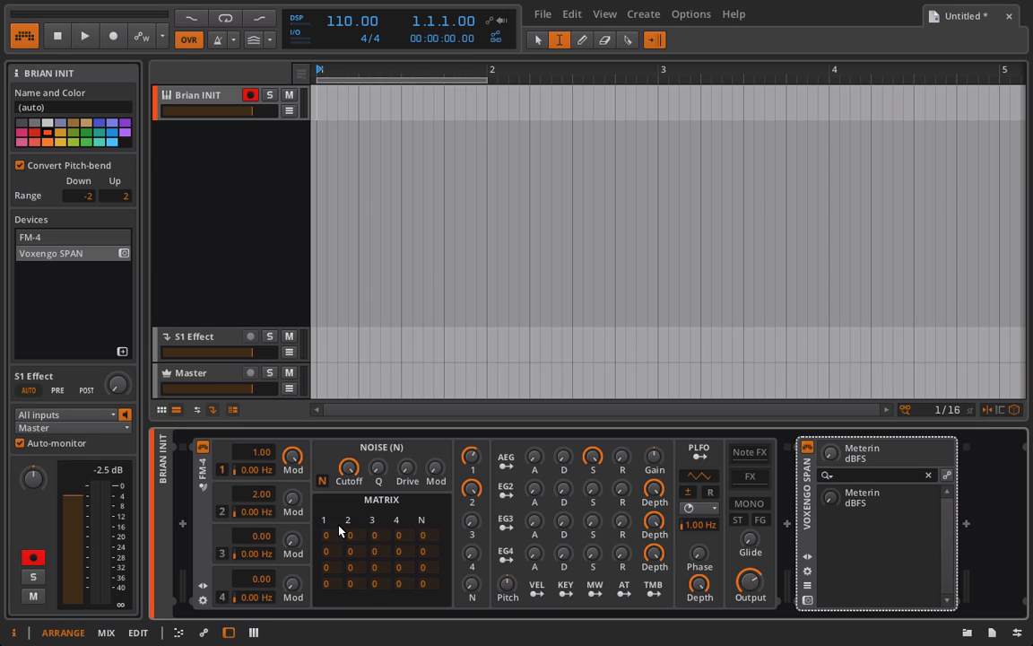
# - Set the matrix amounts in column 1 to 38 in row 1 and 79 in row 2
pyautogui.moveTo(328, 536)
pyautogui.mouseDown()
pyautogui.moveTo(335, 489)
pyautogui.moveTo(330, 546)
pyautogui.mouseUp()
pyautogui.moveTo(359, 540); pyautogui.dragTo(306, 527)
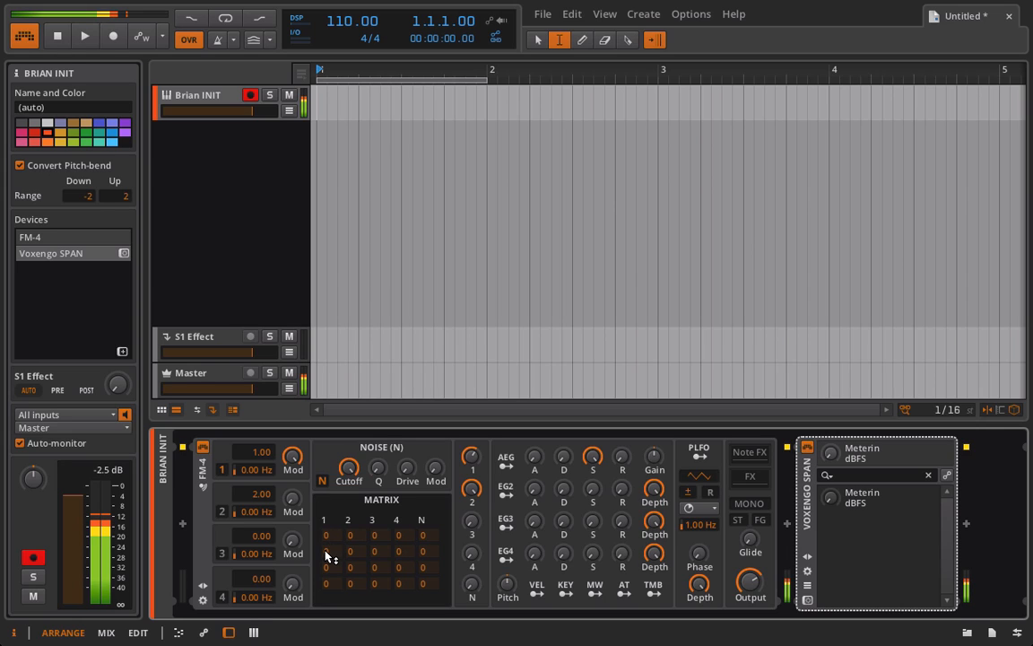
pyautogui.moveTo(327, 553); pyautogui.dragTo(316, 473)
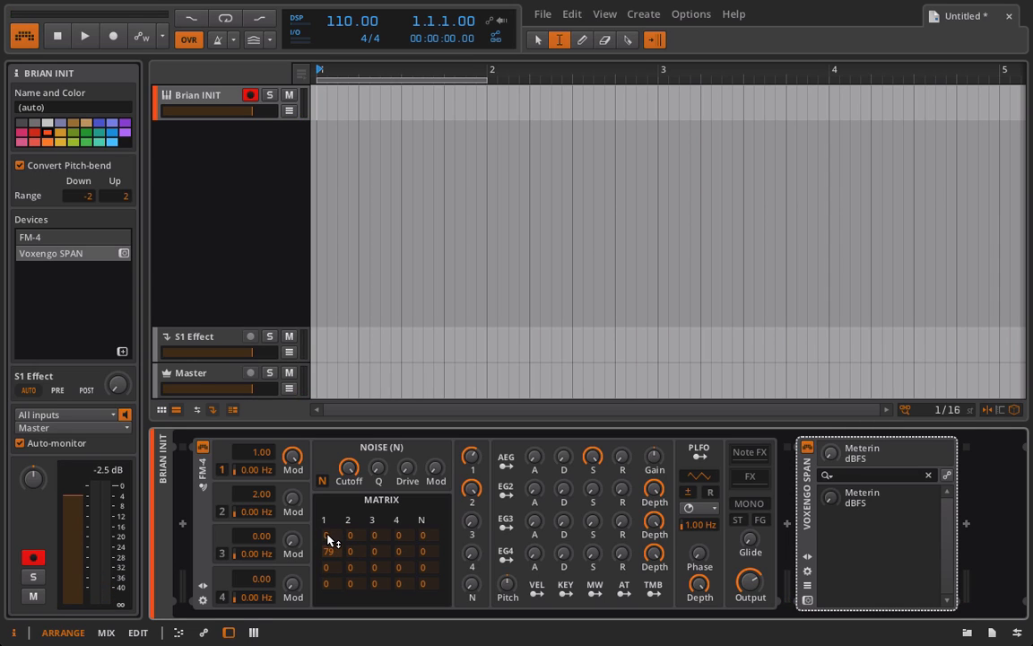
pyautogui.moveTo(329, 541); pyautogui.dragTo(323, 501)
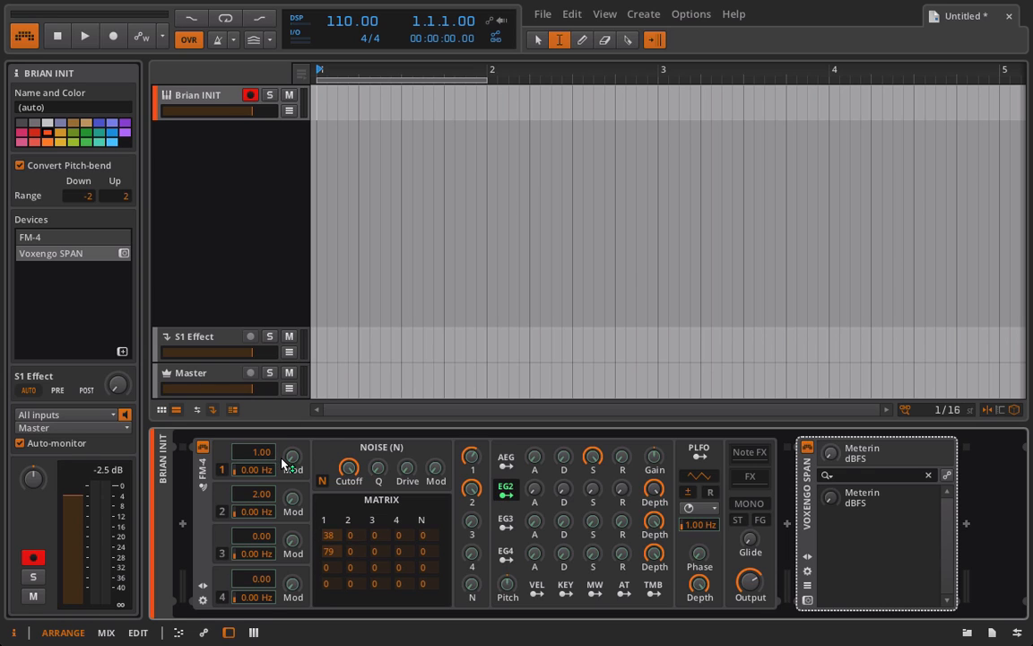
# - Assign EG2 to oscillator 1's Mod amount and shape the envelope with an attack of about 79.5 % plus some decay and sustain
pyautogui.moveTo(292, 456); pyautogui.dragTo(293, 359)
pyautogui.click(505, 487)
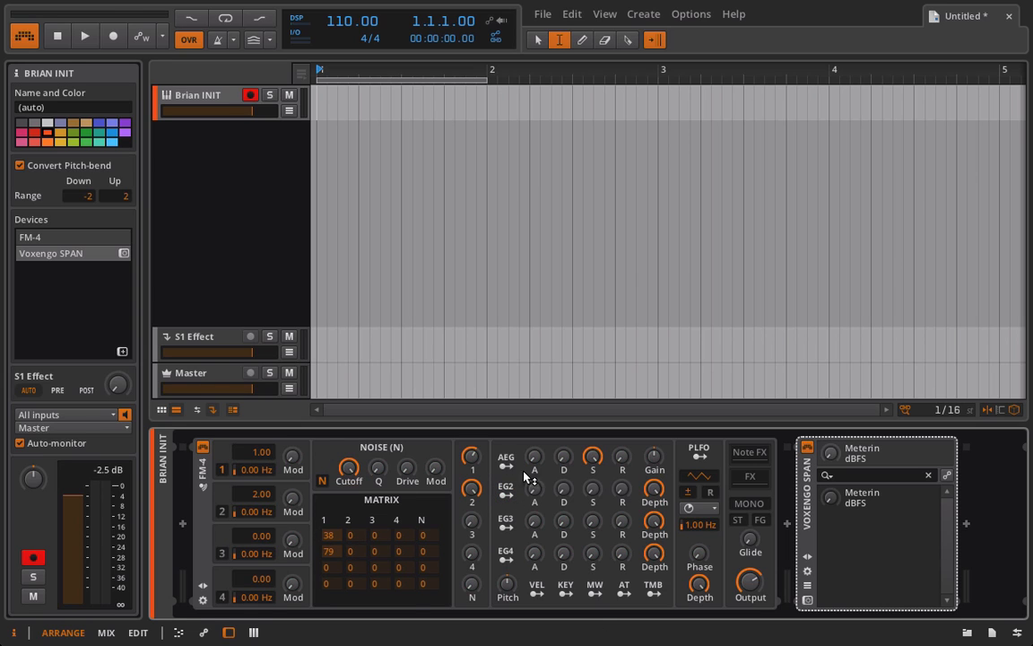
pyautogui.moveTo(536, 501); pyautogui.dragTo(537, 444)
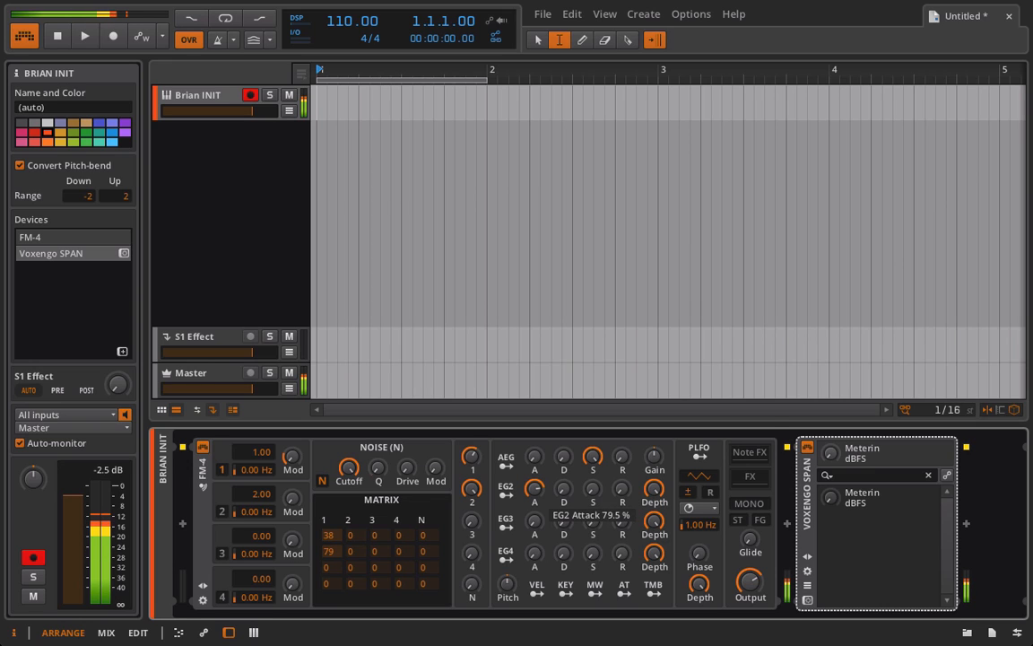
pyautogui.moveTo(592, 492); pyautogui.dragTo(563, 469)
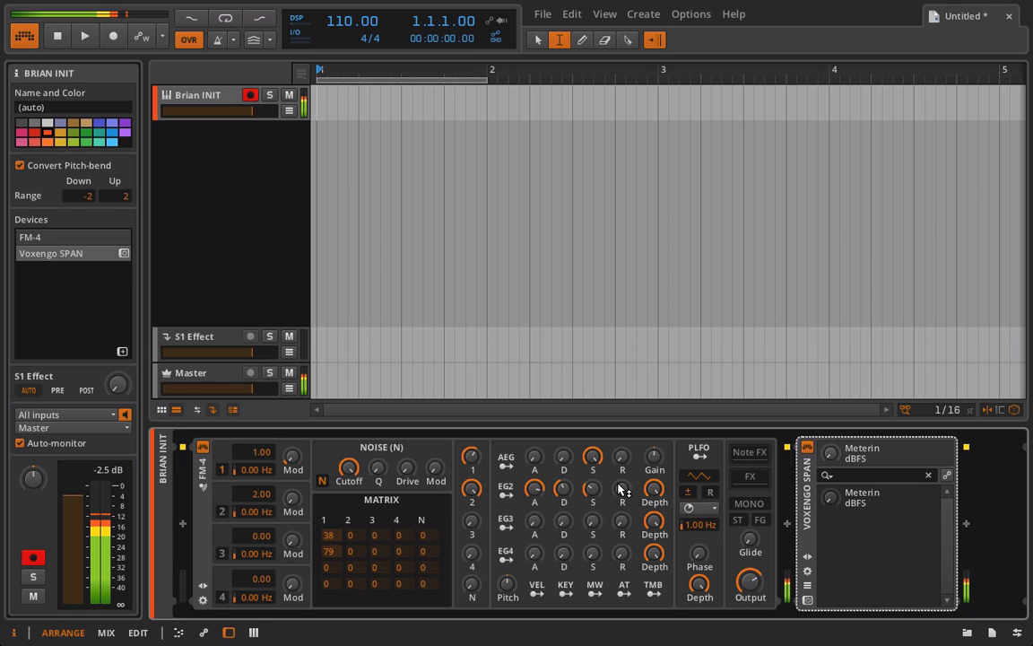
# - Clear the modulation on oscillator 1's Mod and zero both column 1 matrix amounts and oscillator 2's output level
pyautogui.rightClick(291, 455)
pyautogui.click(319, 561)
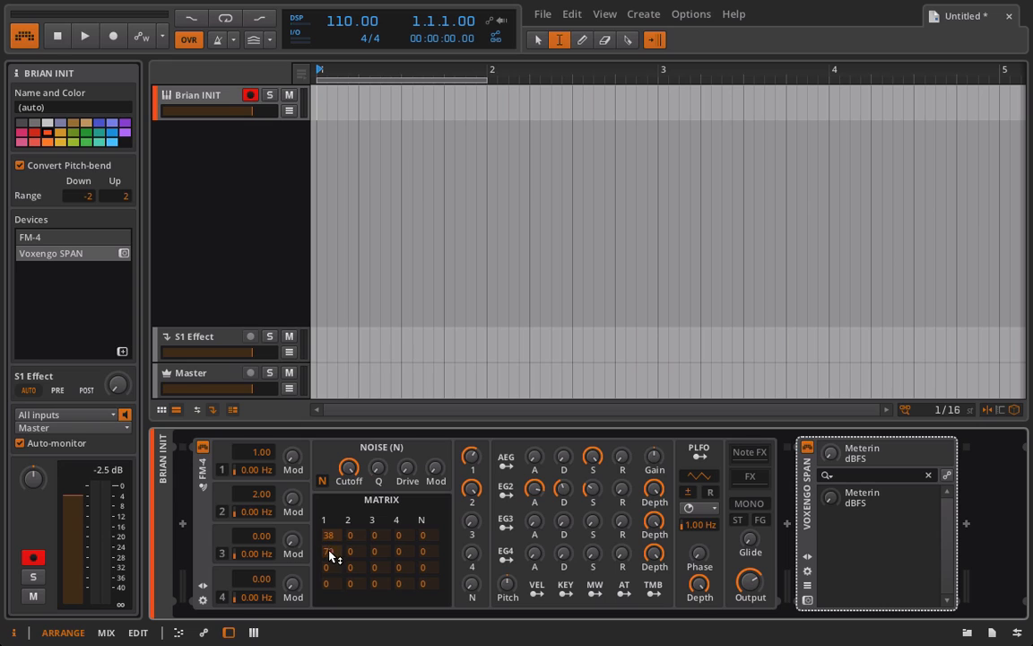
pyautogui.moveTo(328, 551); pyautogui.dragTo(328, 592)
pyautogui.moveTo(331, 535); pyautogui.dragTo(323, 639)
pyautogui.moveTo(472, 489); pyautogui.dragTo(472, 511)
# - Set the ratios of oscillators 3 and 4 to 4.00 and 8.00, and turn Mod fully up on all four oscillators
pyautogui.moveTo(252, 584); pyautogui.dragTo(252, 549)
pyautogui.moveTo(292, 457); pyautogui.dragTo(292, 430)
pyautogui.moveTo(293, 498); pyautogui.dragTo(292, 473)
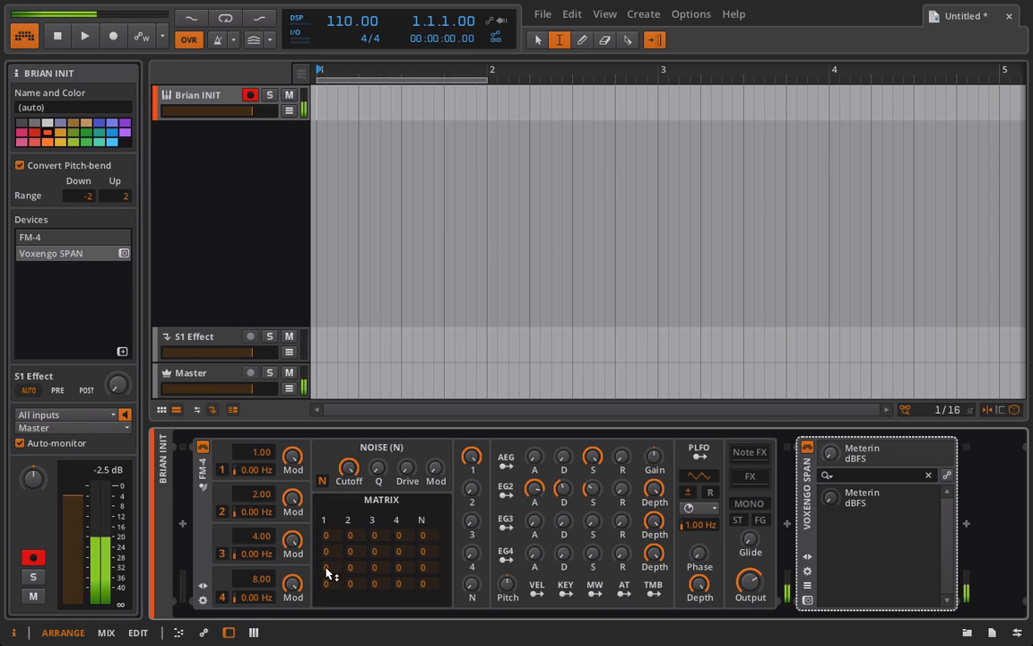
# - Set row 1 of the matrix to 17, 41, 22 and 62 for columns 1 to 4
pyautogui.moveTo(329, 539); pyautogui.dragTo(402, 496)
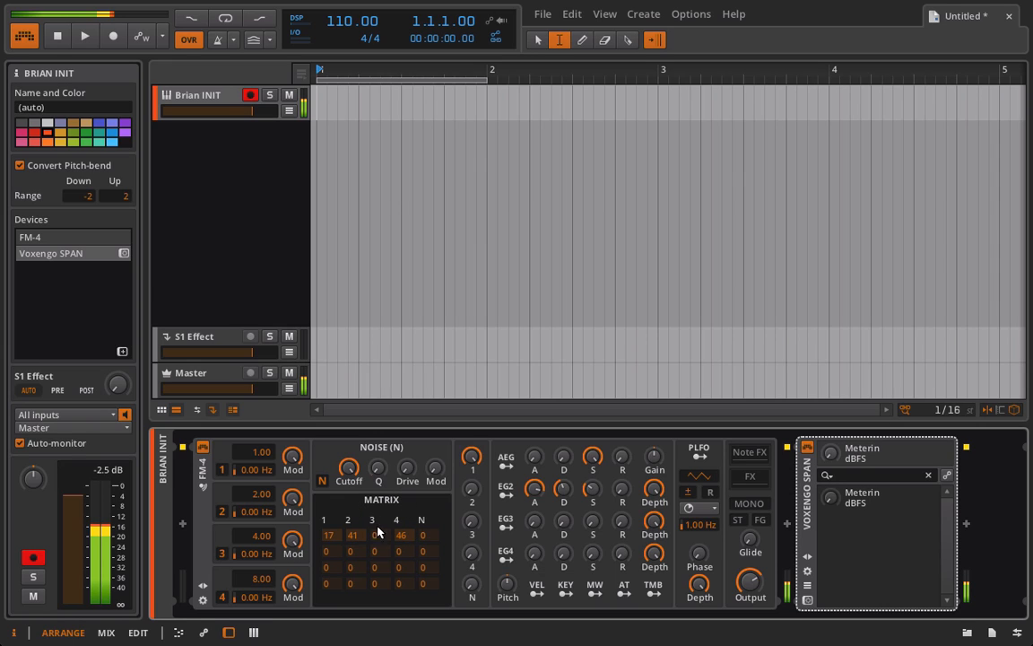
pyautogui.moveTo(372, 531); pyautogui.dragTo(371, 521)
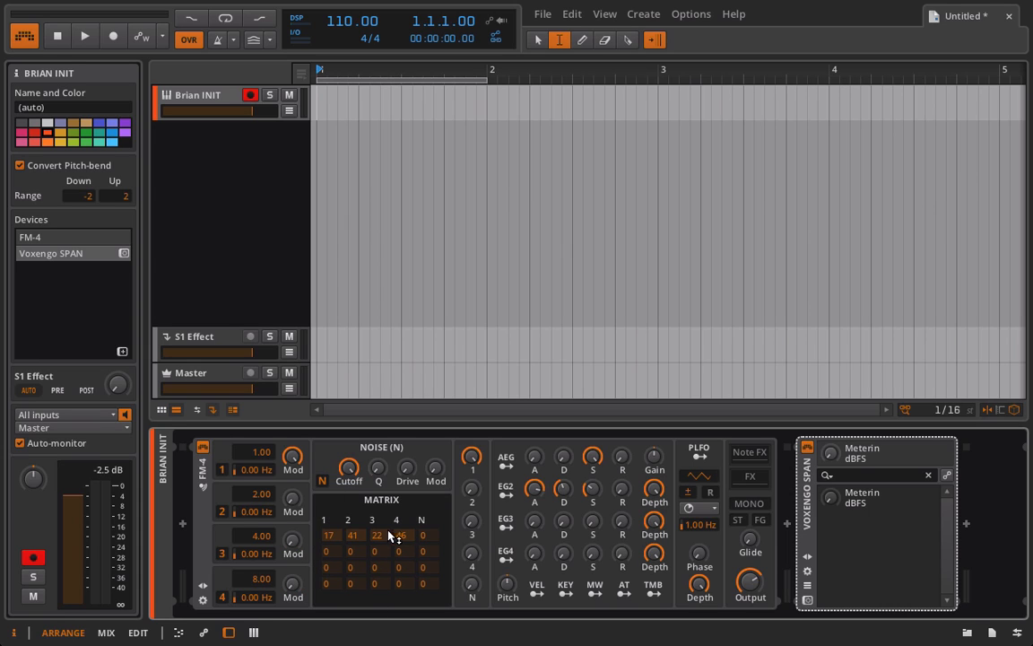
pyautogui.moveTo(404, 526); pyautogui.dragTo(404, 518)
# - Assign EG2 to modulate oscillator 2's Mod amount and fine-tune the envelope's attack
pyautogui.click(512, 490)
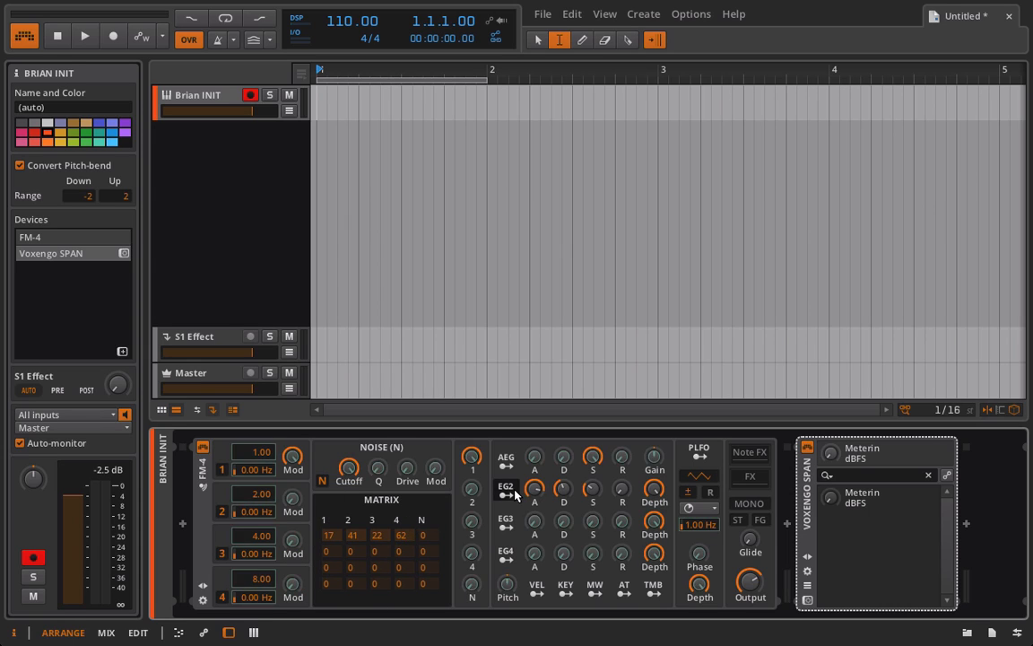
pyautogui.moveTo(293, 499); pyautogui.dragTo(293, 431)
pyautogui.click(513, 491)
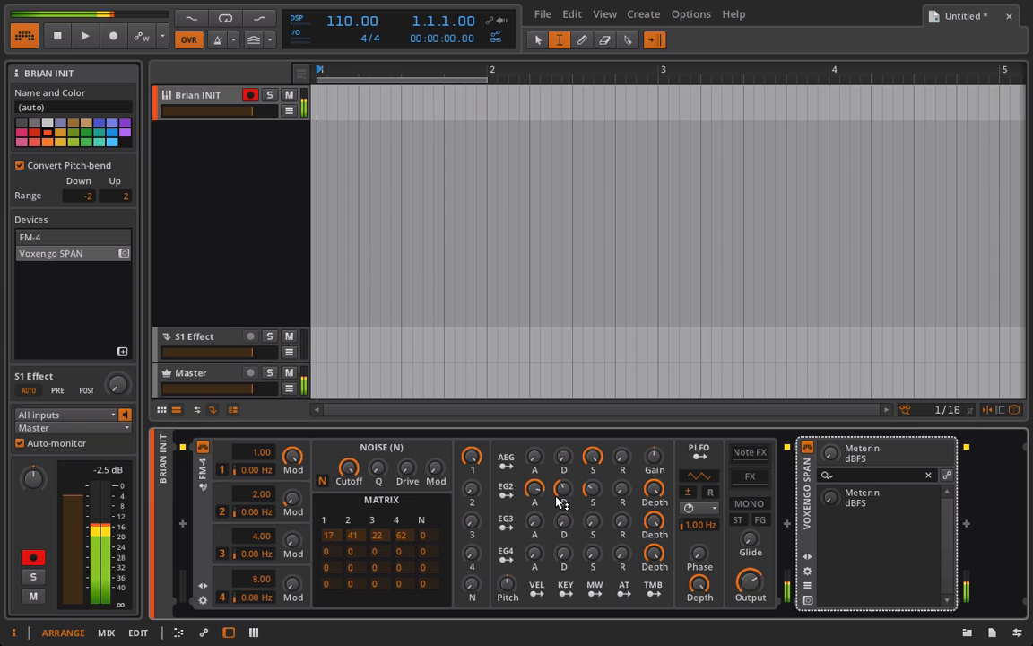
pyautogui.moveTo(536, 492); pyautogui.dragTo(536, 493)
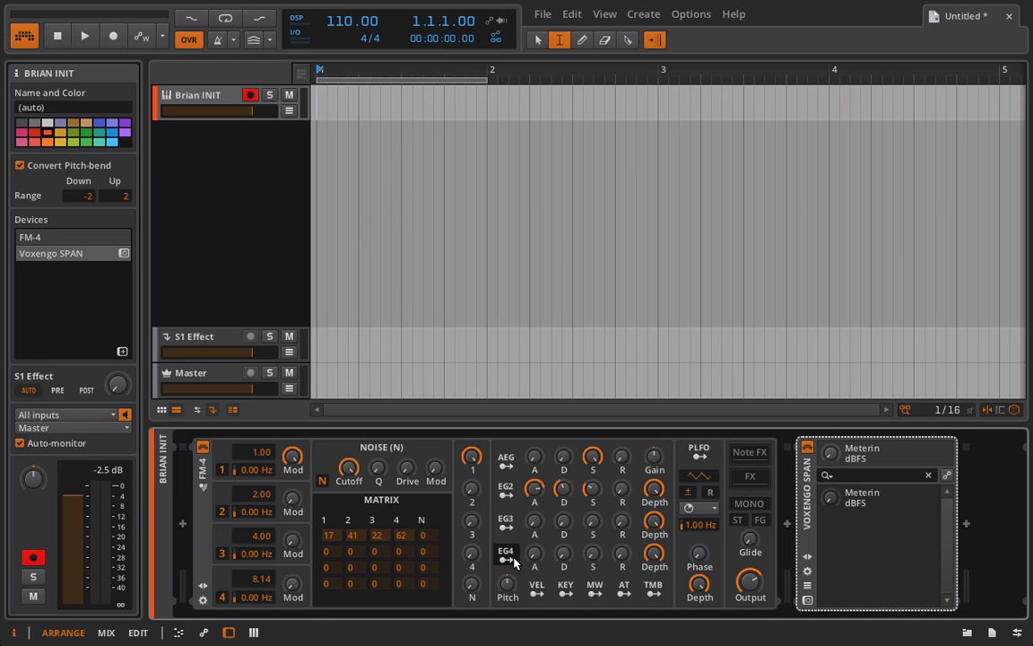
# - Assign EG4 to oscillator 4's Mod amount, shape its attack and decay, and set oscillator 4's ratio to 9.22
pyautogui.moveTo(565, 549); pyautogui.dragTo(564, 506)
pyautogui.moveTo(534, 553); pyautogui.dragTo(563, 551)
pyautogui.click(504, 555)
pyautogui.moveTo(292, 582); pyautogui.dragTo(293, 542)
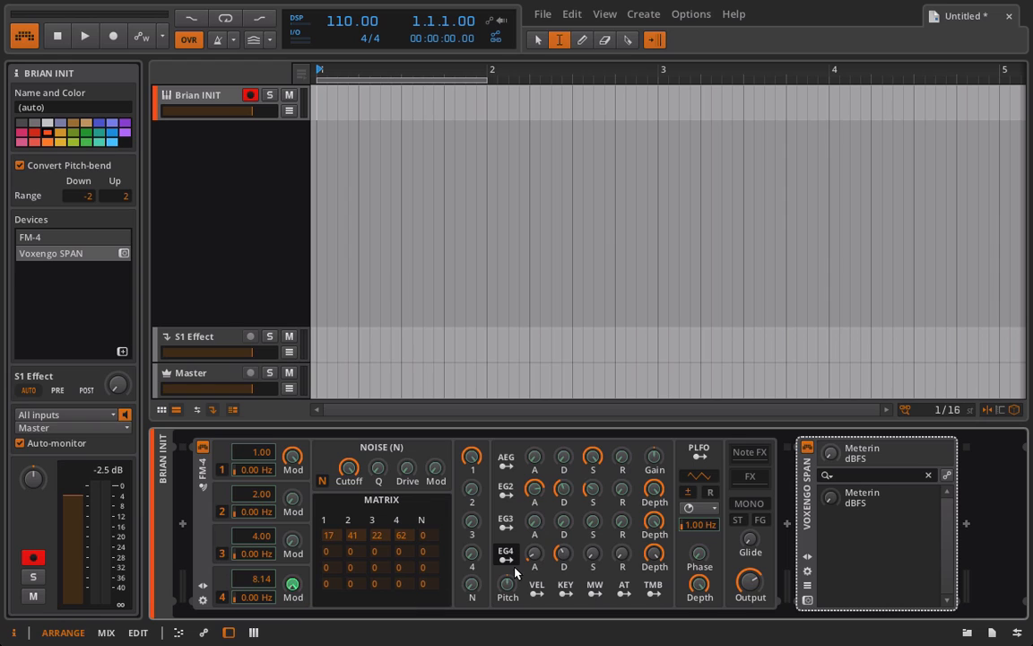
pyautogui.click(506, 553)
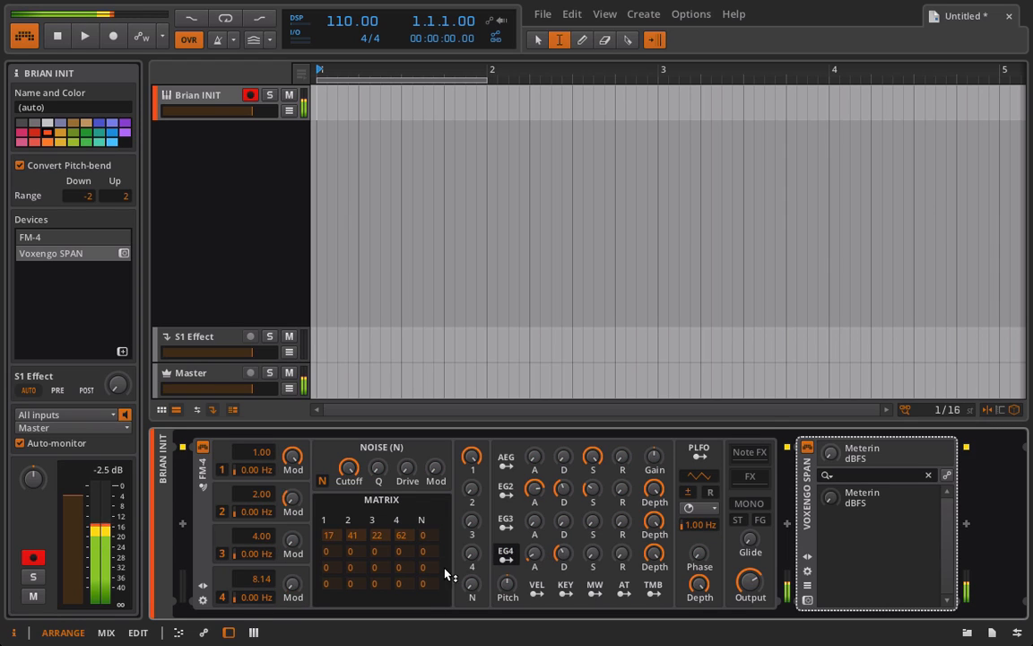
pyautogui.moveTo(262, 581); pyautogui.dragTo(257, 521)
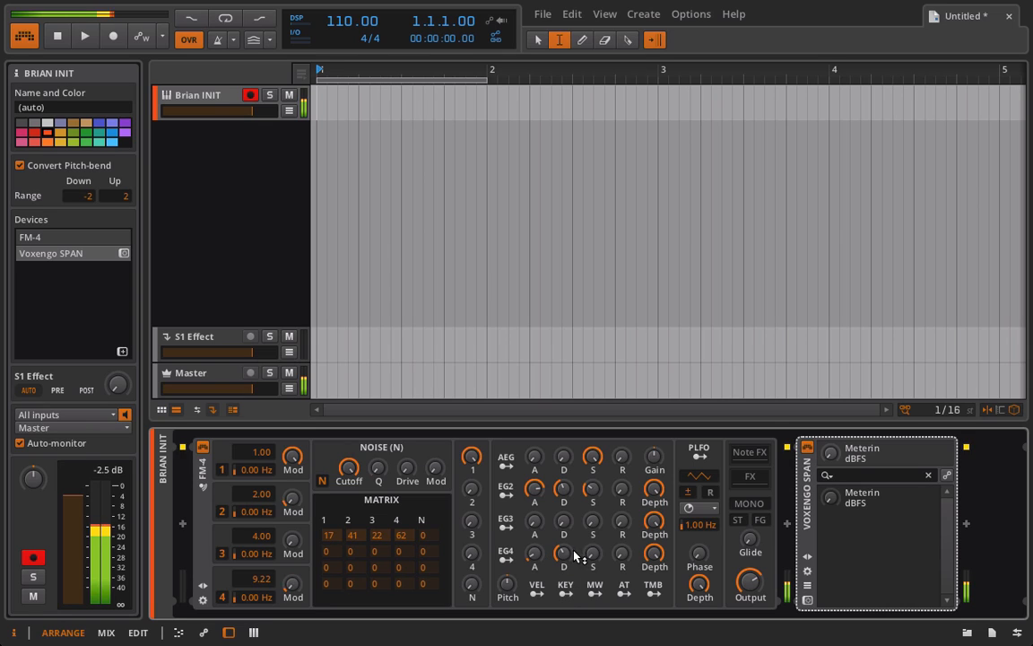
pyautogui.moveTo(567, 554); pyautogui.dragTo(537, 561)
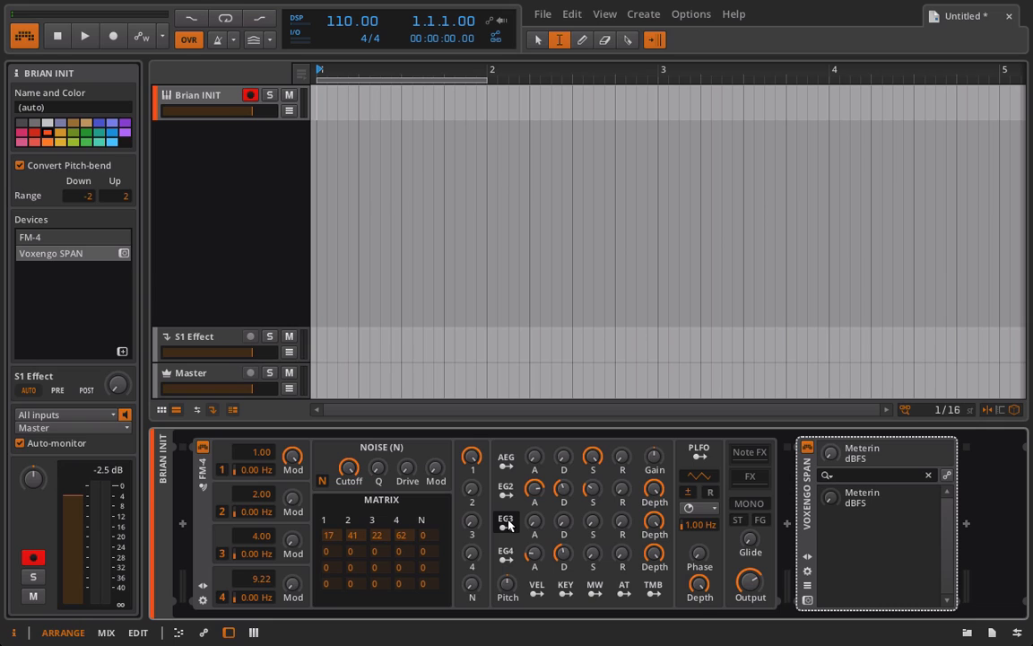
# - Assign EG3 to oscillator 3's Mod amount and shape the envelope's attack, decay and sustain
pyautogui.moveTo(534, 521); pyautogui.dragTo(563, 498)
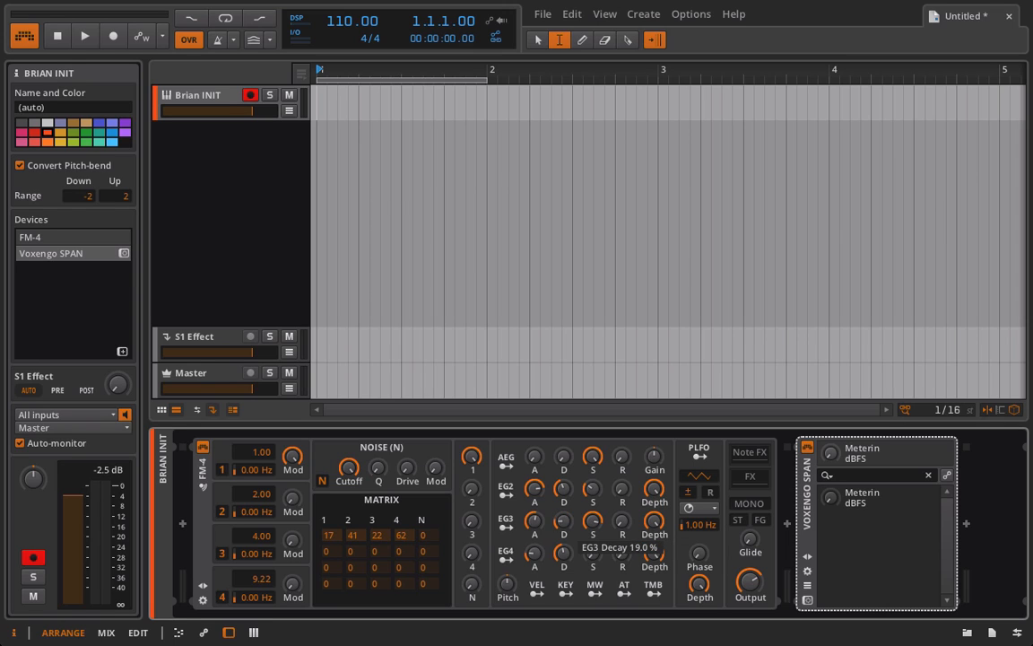
pyautogui.click(506, 527)
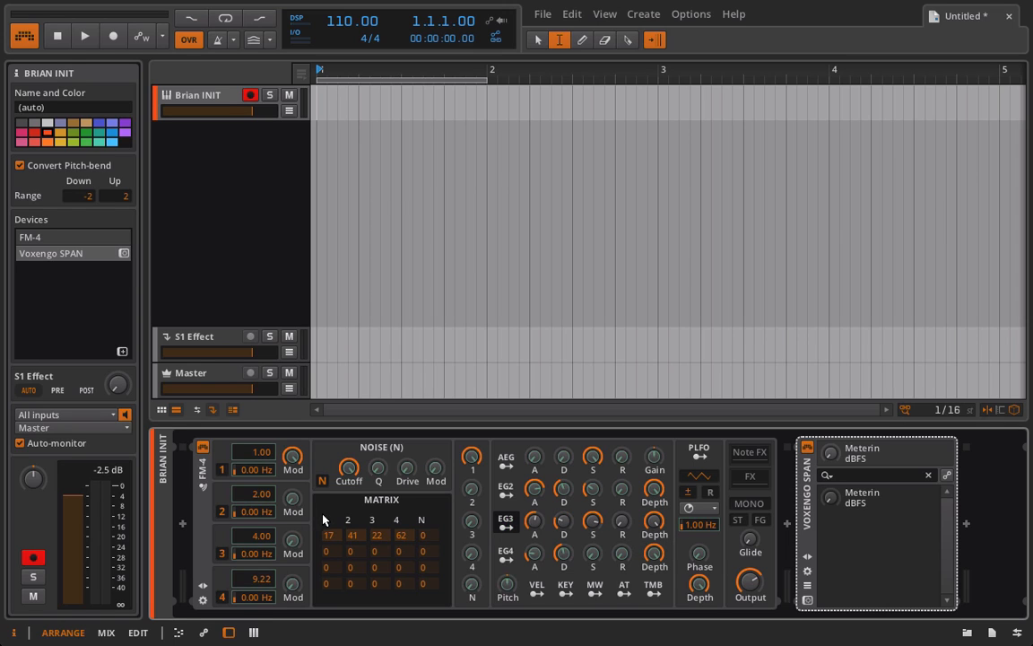
pyautogui.moveTo(293, 551); pyautogui.dragTo(292, 538)
pyautogui.click(508, 528)
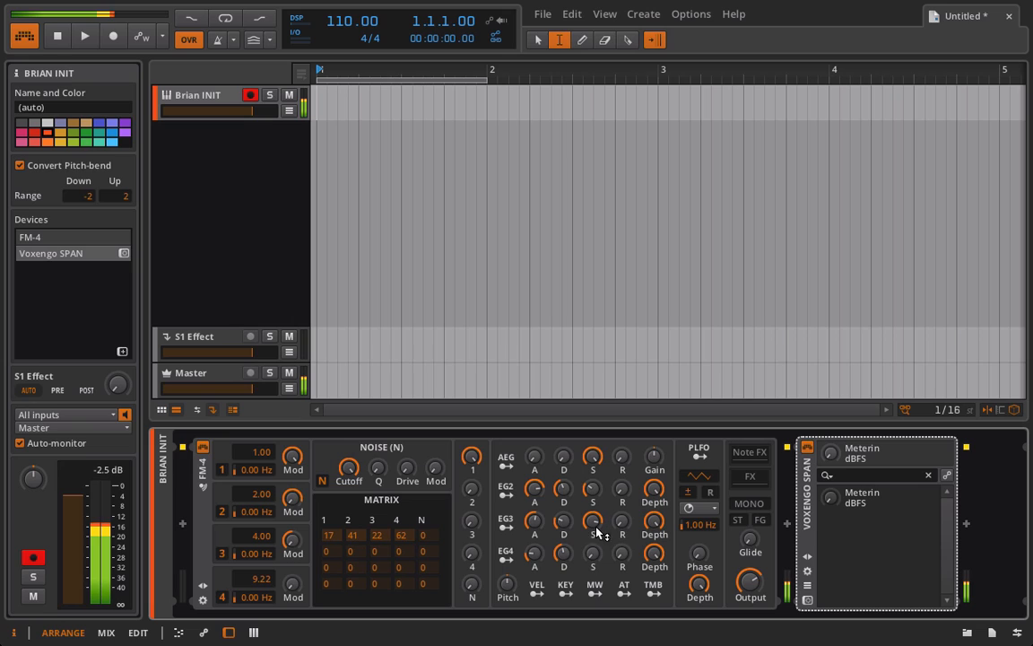
pyautogui.moveTo(543, 521); pyautogui.dragTo(586, 593)
pyautogui.moveTo(571, 521); pyautogui.dragTo(570, 479)
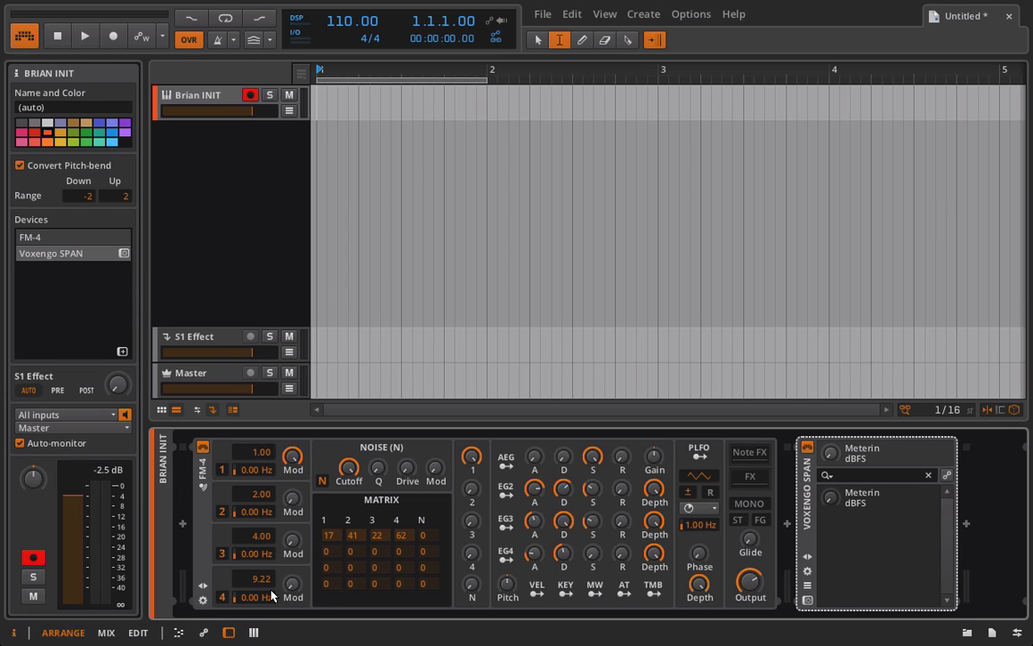
# - Switch to Firefox and examine the numbered FM operator algorithm diagrams in fmalgo.png
pyautogui.click(505, 637)
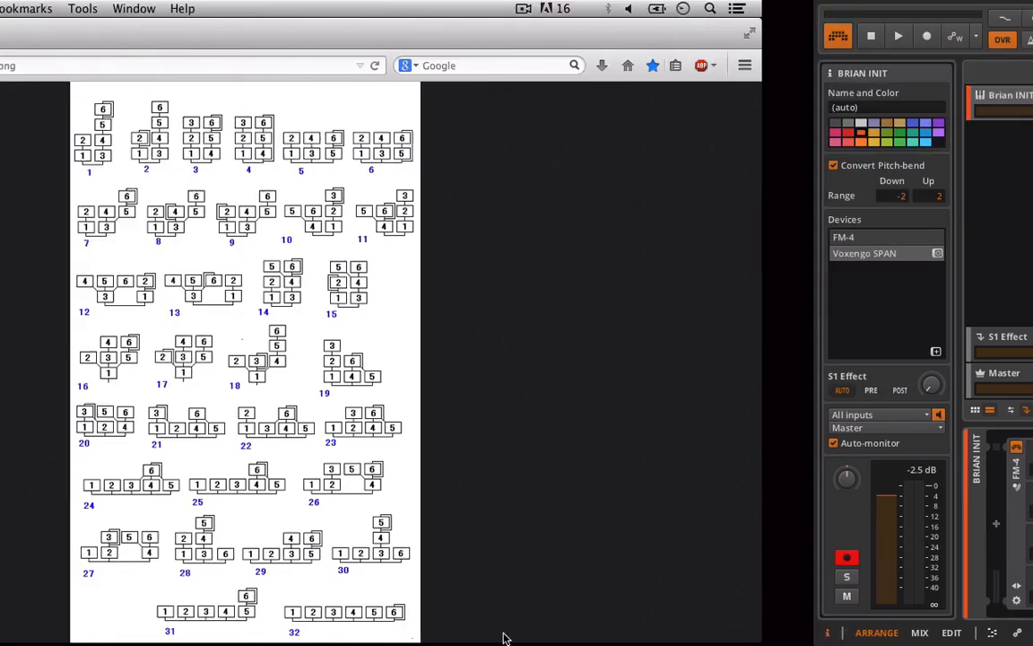
pyautogui.click(368, 144)
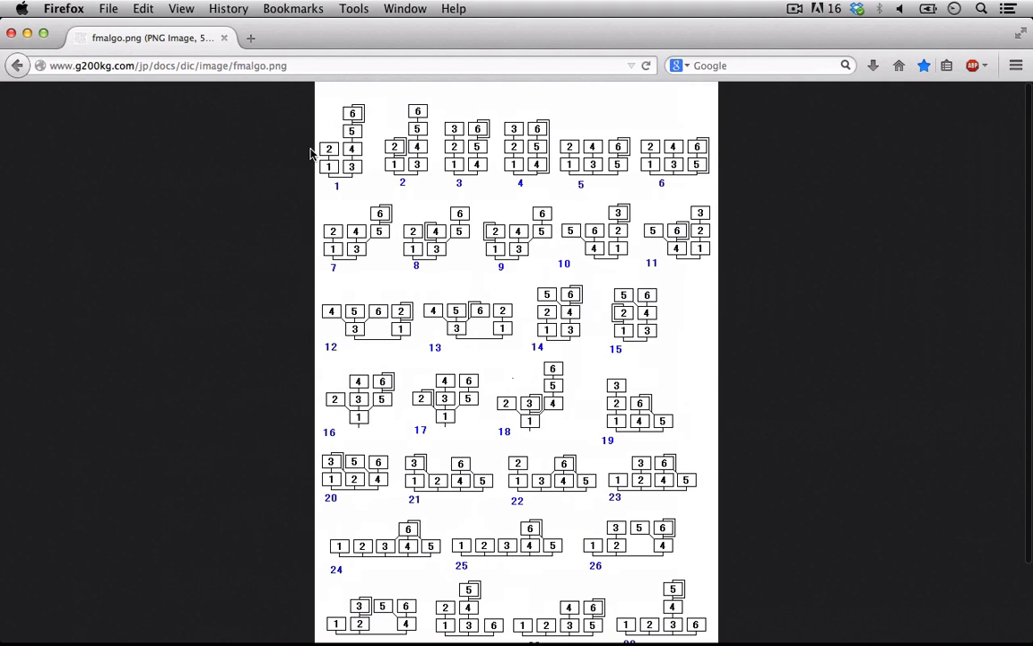
pyautogui.scroll(-3, 416, 374)
pyautogui.scroll(3, 416, 374)
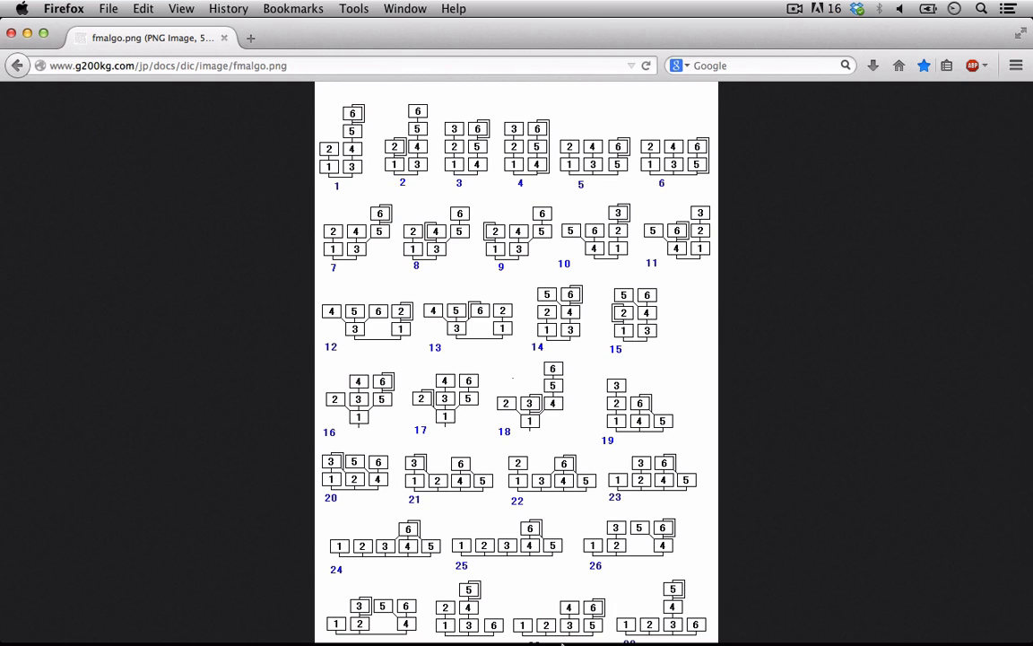
# - Switch back to Bitwig Studio and reload the Brian INIT preset on the FM-4 device
pyautogui.moveTo(502, 640)
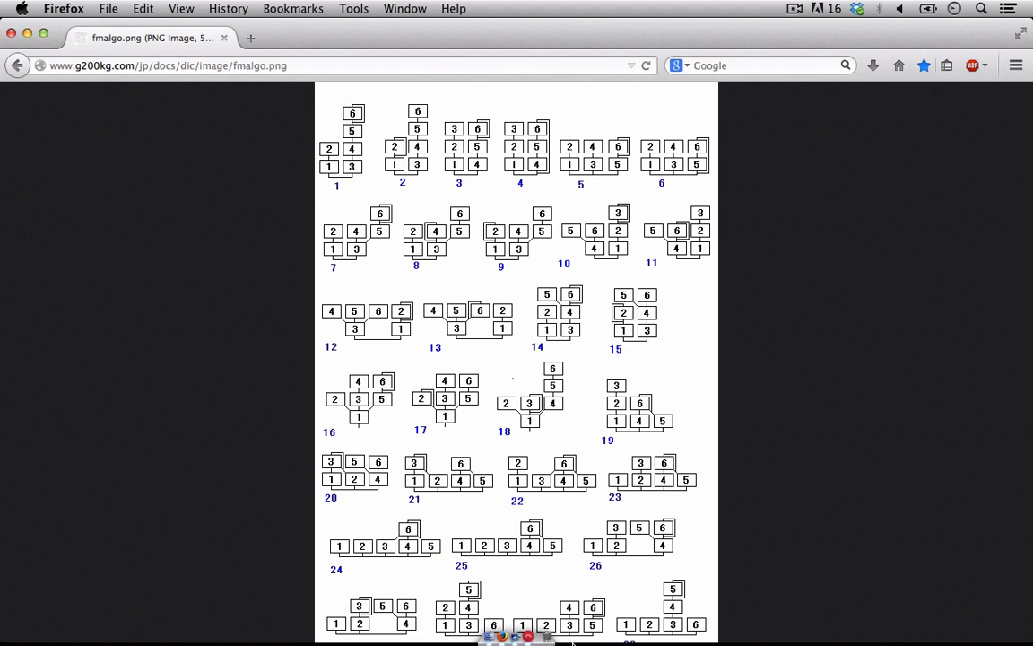
pyautogui.click(527, 637)
pyautogui.click(204, 586)
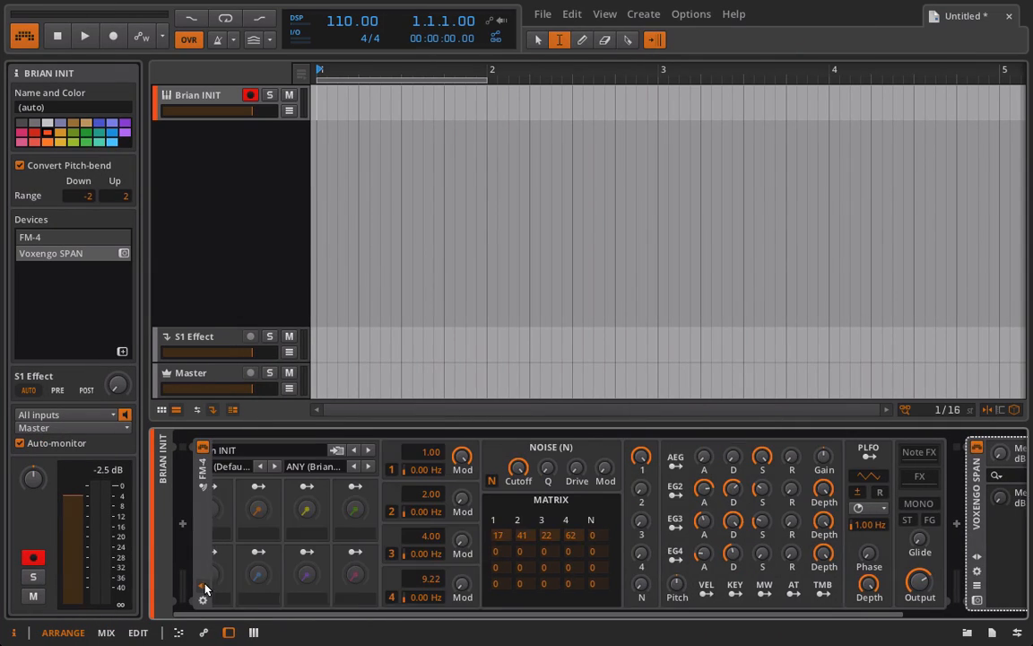
pyautogui.click(256, 451)
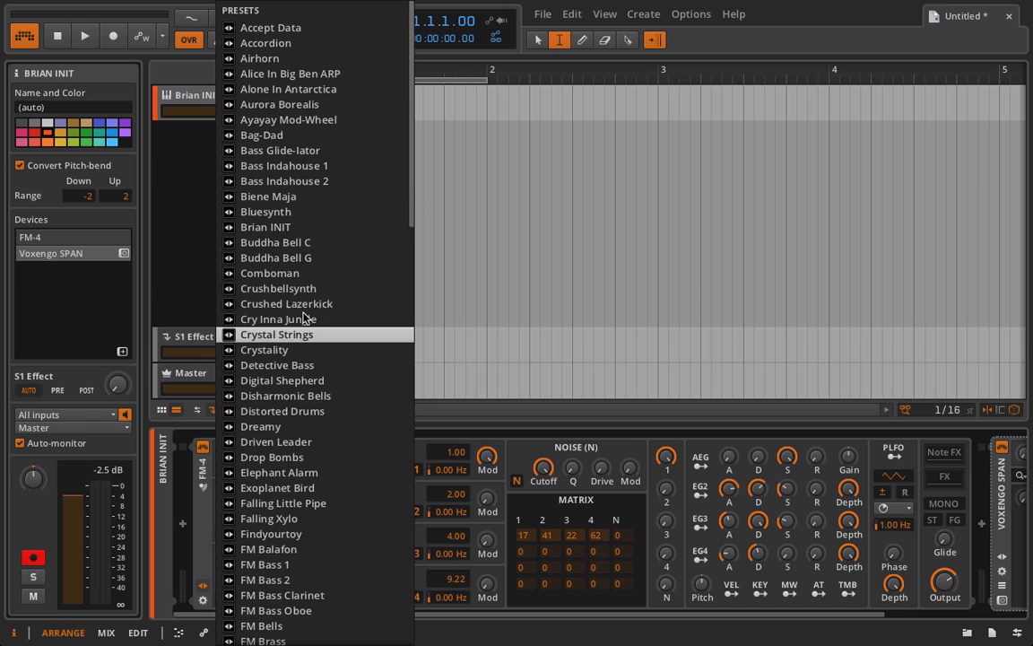
pyautogui.click(287, 229)
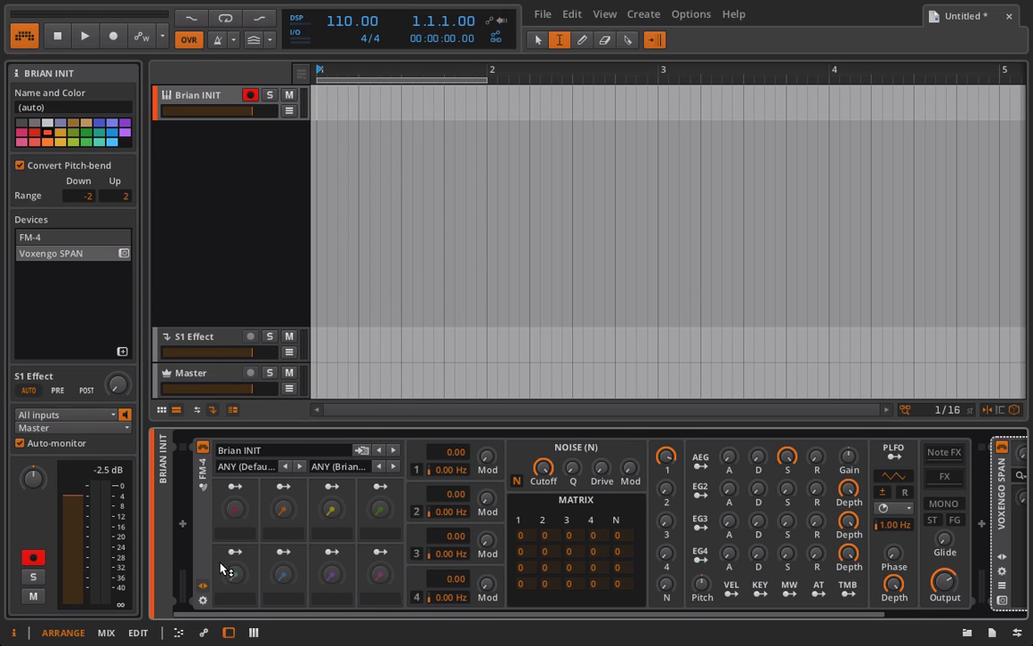
pyautogui.click(204, 586)
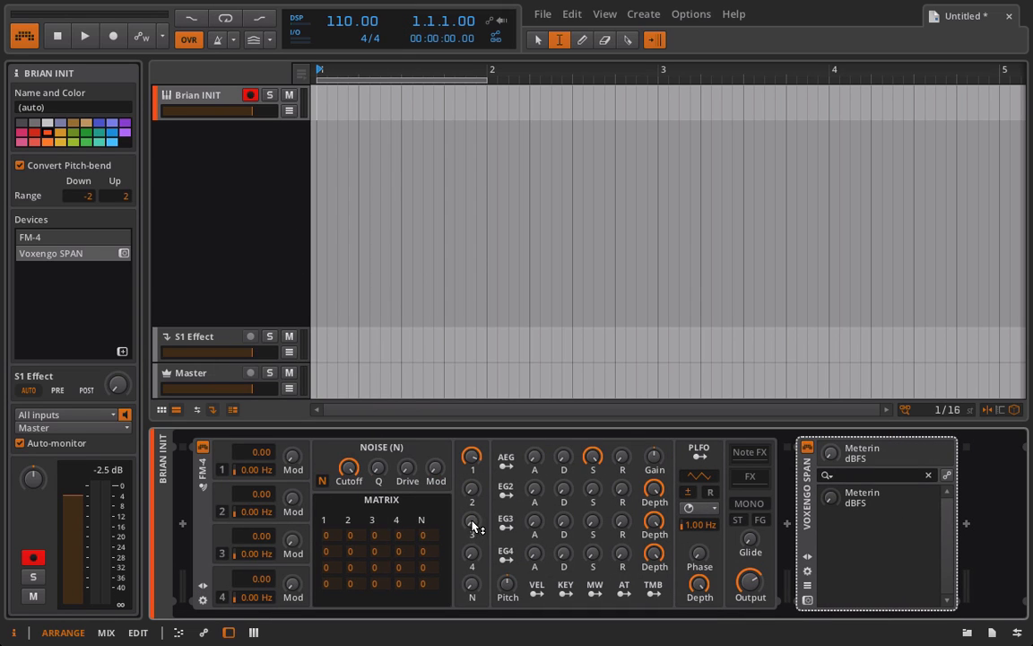
# - Set oscillator 1's ratio to 1.00 and oscillator 3's to 3.003, and raise oscillator 3's output level partway
pyautogui.moveTo(472, 522); pyautogui.dragTo(472, 449)
pyautogui.moveTo(473, 519); pyautogui.dragTo(472, 538)
pyautogui.doubleClick(270, 535)
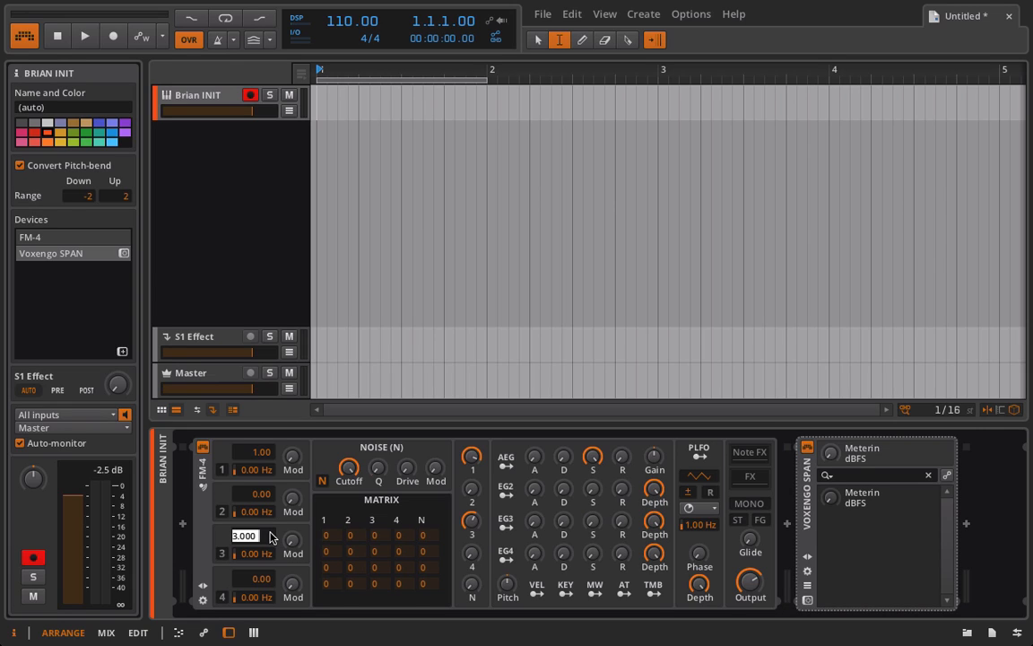
pyautogui.write('3.003')
pyautogui.press('Return')
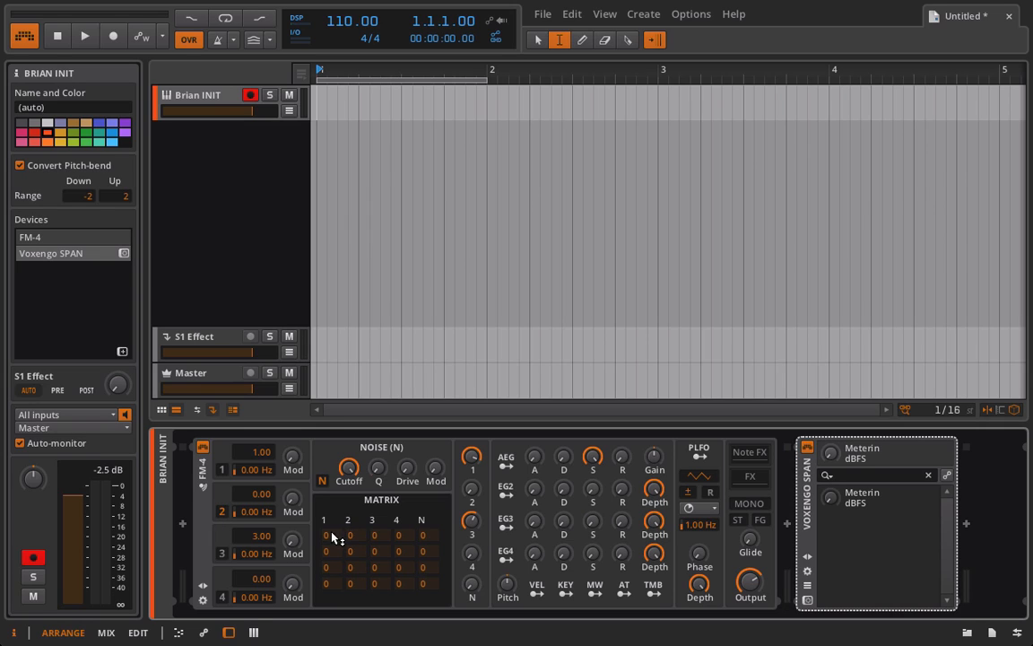
# - Set oscillator 2's ratio to 2.00 with its Mod amount turned fully up
pyautogui.doubleClick(265, 499)
pyautogui.write('2.')
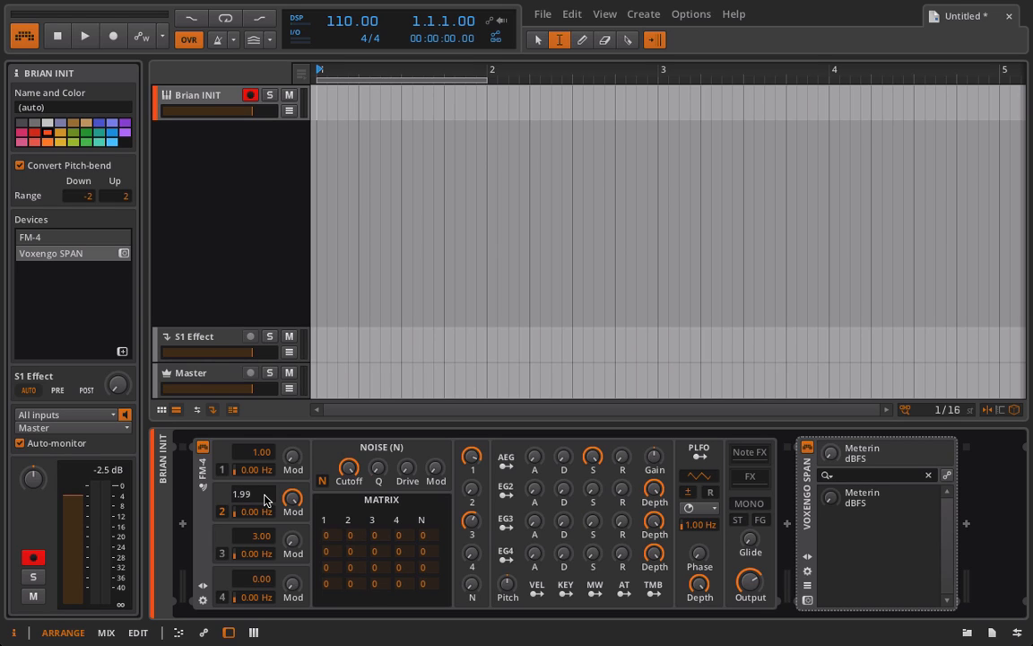
pyautogui.press('Return')
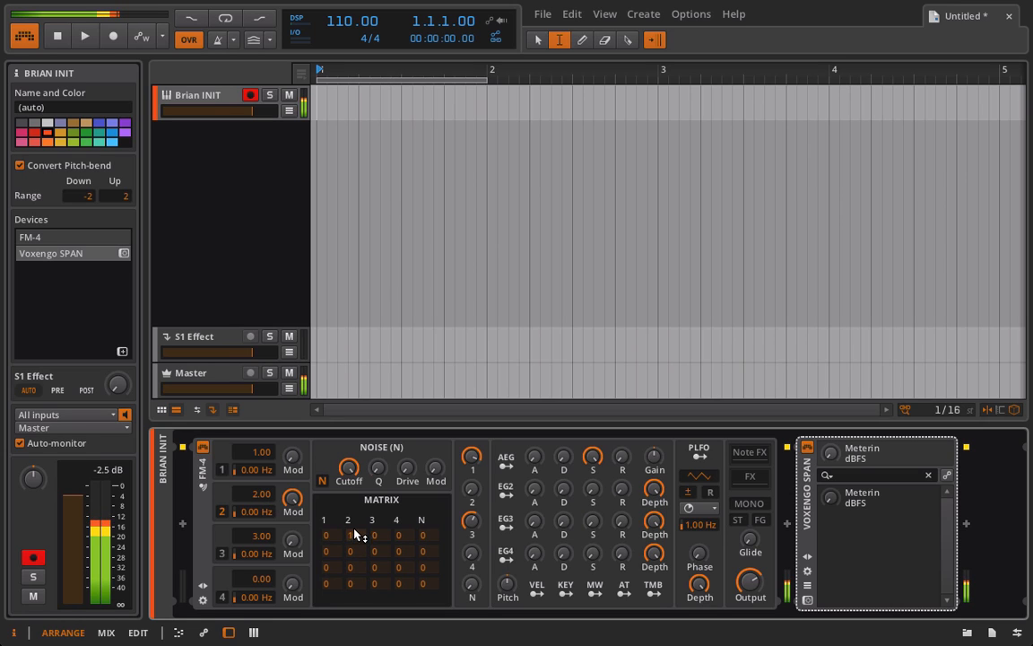
# - Set oscillator 2's modulation of oscillator 1 to 81 in the matrix
pyautogui.moveTo(354, 535); pyautogui.dragTo(358, 466)
pyautogui.moveTo(358, 535); pyautogui.dragTo(358, 526)
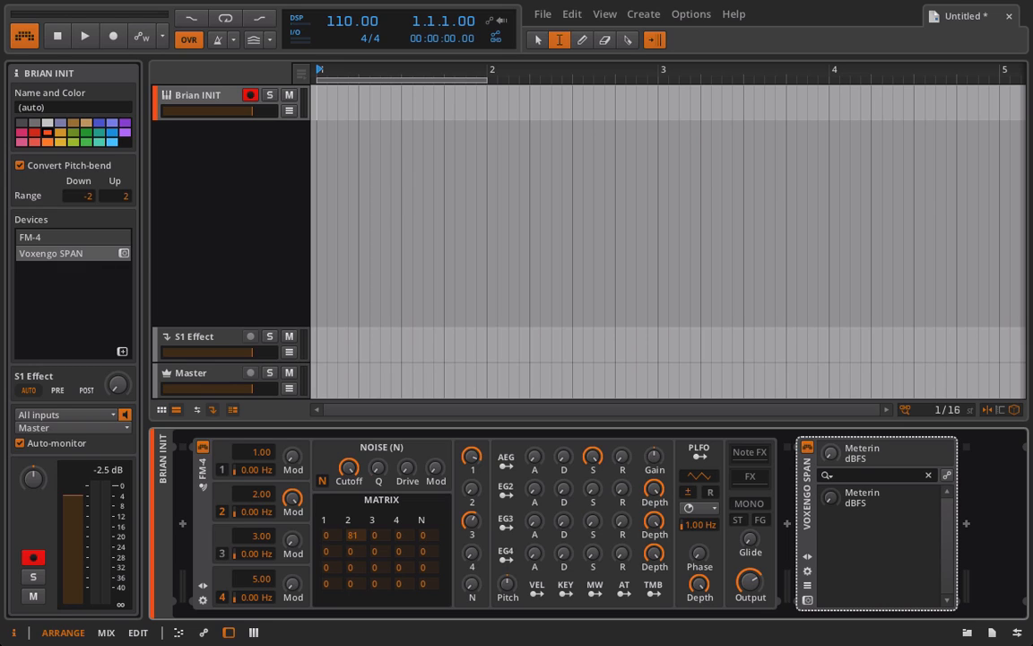
# - Set oscillator 4's ratio to 6.002, turn up its Mod amount and set its modulation of oscillator 3 to 35
pyautogui.moveTo(261, 581); pyautogui.dragTo(261, 577)
pyautogui.doubleClick(261, 578)
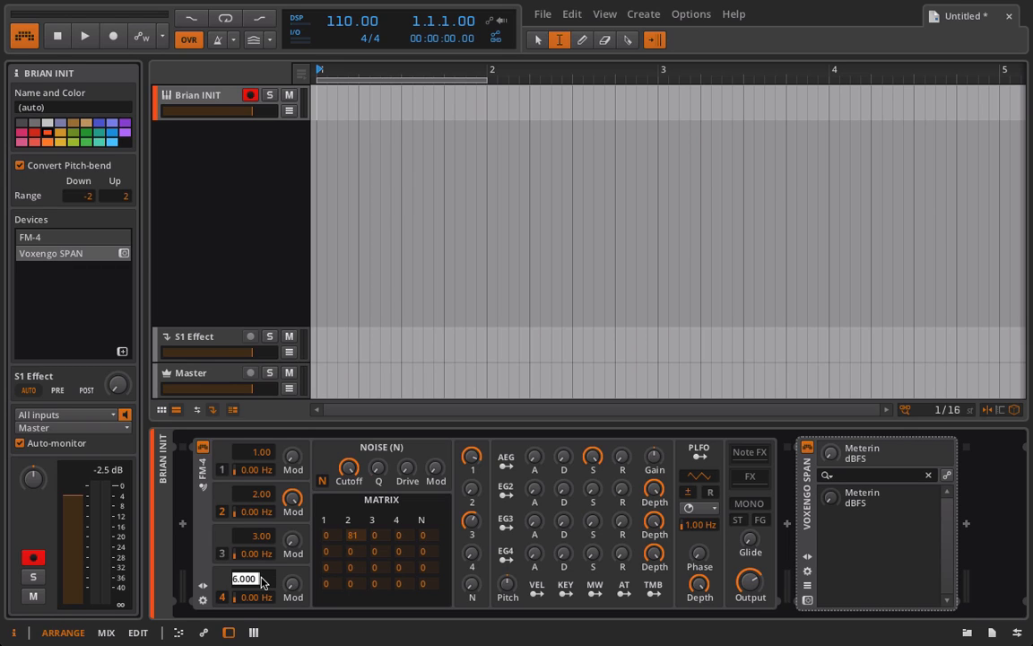
pyautogui.write('6.0')
pyautogui.press('Return')
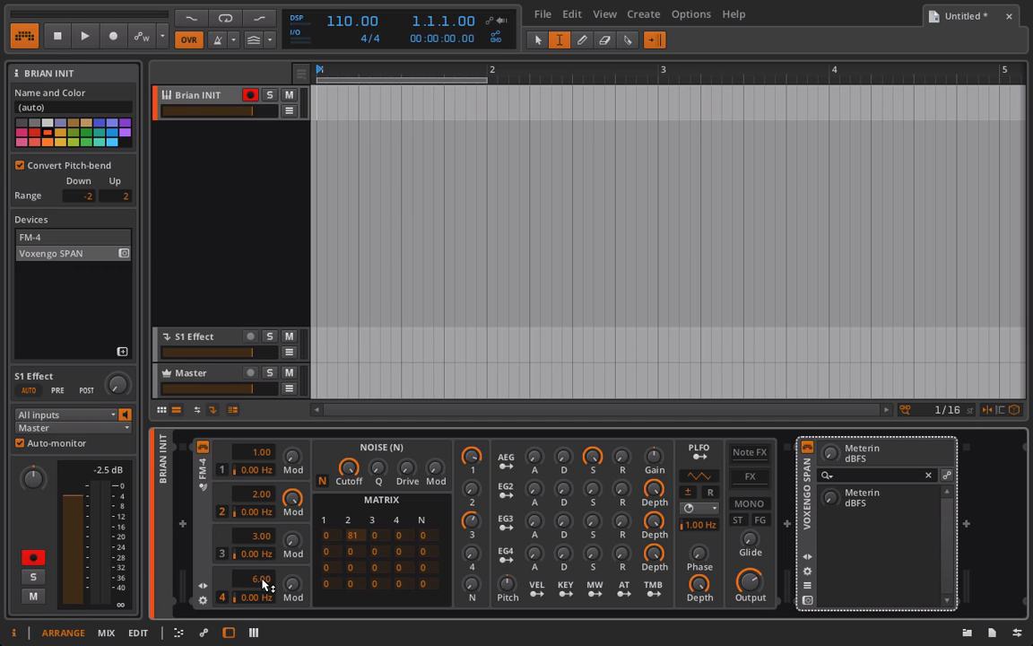
pyautogui.doubleClick(261, 582)
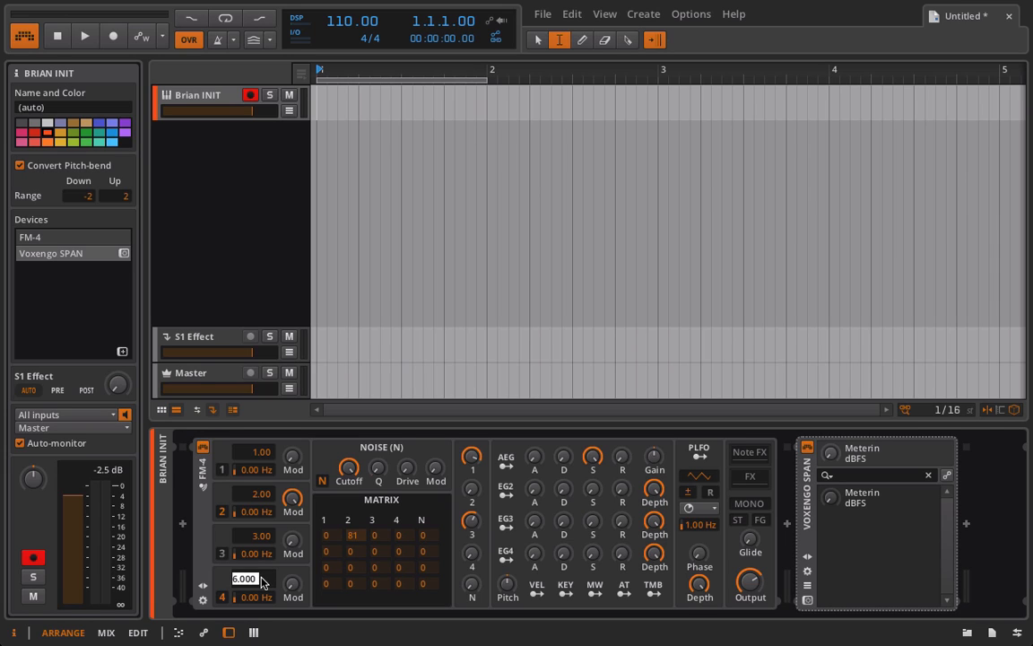
pyautogui.write('6.002')
pyautogui.press('Return')
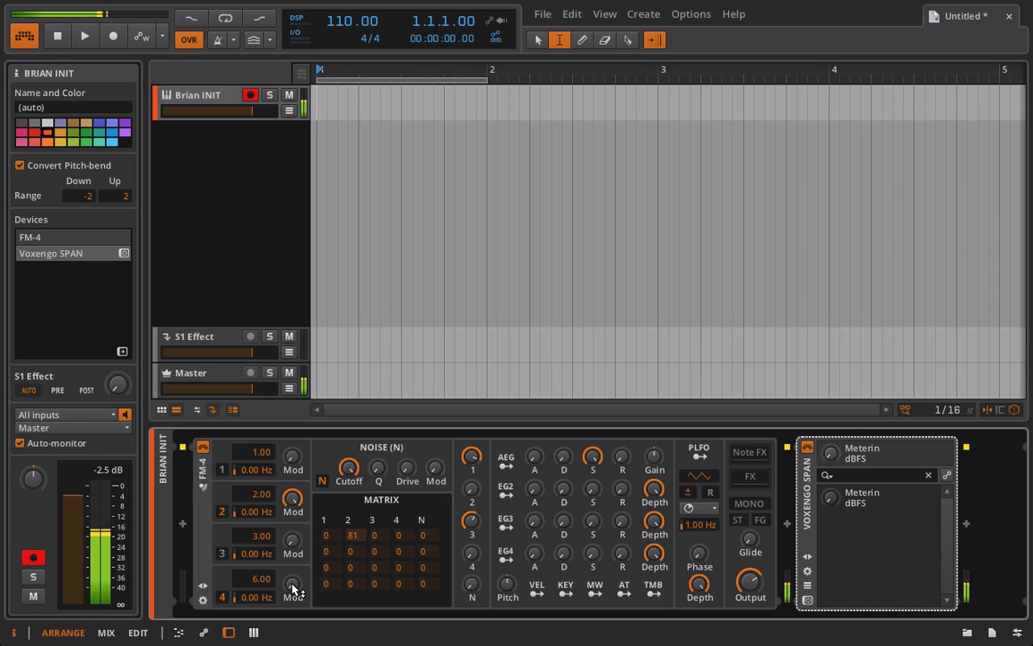
pyautogui.moveTo(398, 571); pyautogui.dragTo(403, 537)
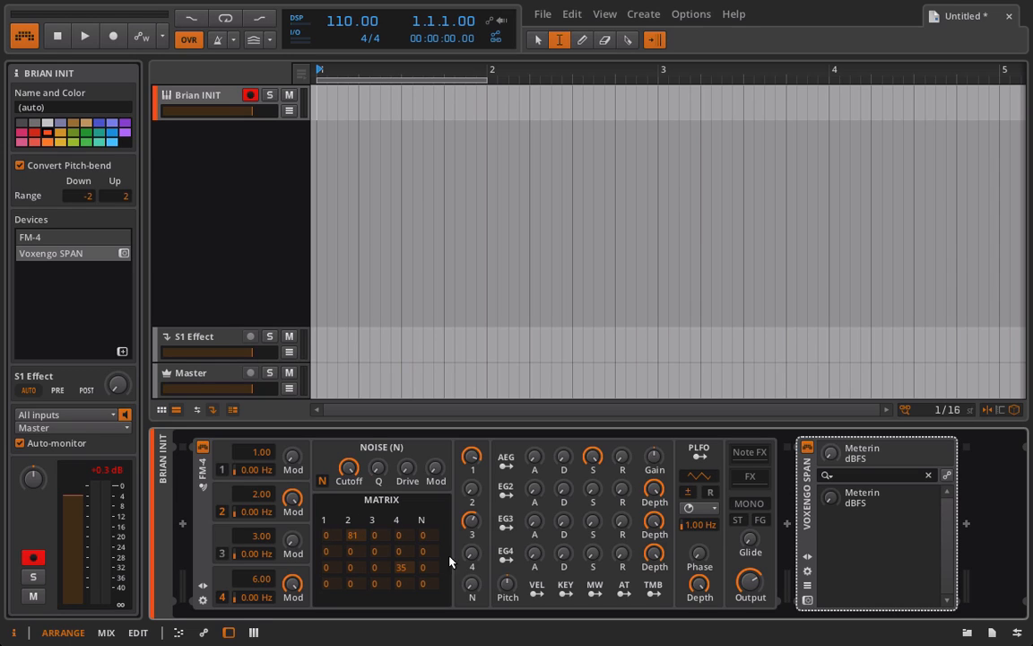
# - Remove oscillator 4's modulation and oscillator 3's output from the patch, and set oscillator 2's modulation of oscillator 1 to 46
pyautogui.doubleClick(401, 567)
pyautogui.doubleClick(351, 535)
pyautogui.moveTo(302, 512); pyautogui.dragTo(302, 476)
pyautogui.moveTo(478, 518); pyautogui.dragTo(478, 564)
pyautogui.moveTo(351, 534); pyautogui.dragTo(351, 486)
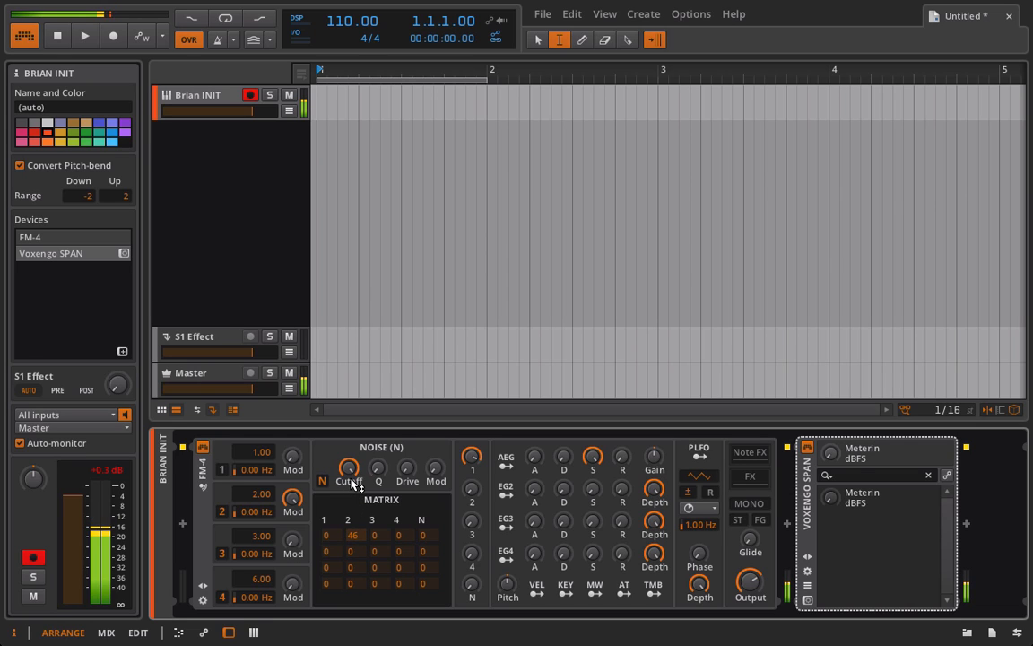
# - Turn up the Mod amounts of oscillators 3 and 4, and sweep oscillator 3's modulation of oscillator 2, ending at 45
pyautogui.moveTo(288, 549); pyautogui.dragTo(294, 543)
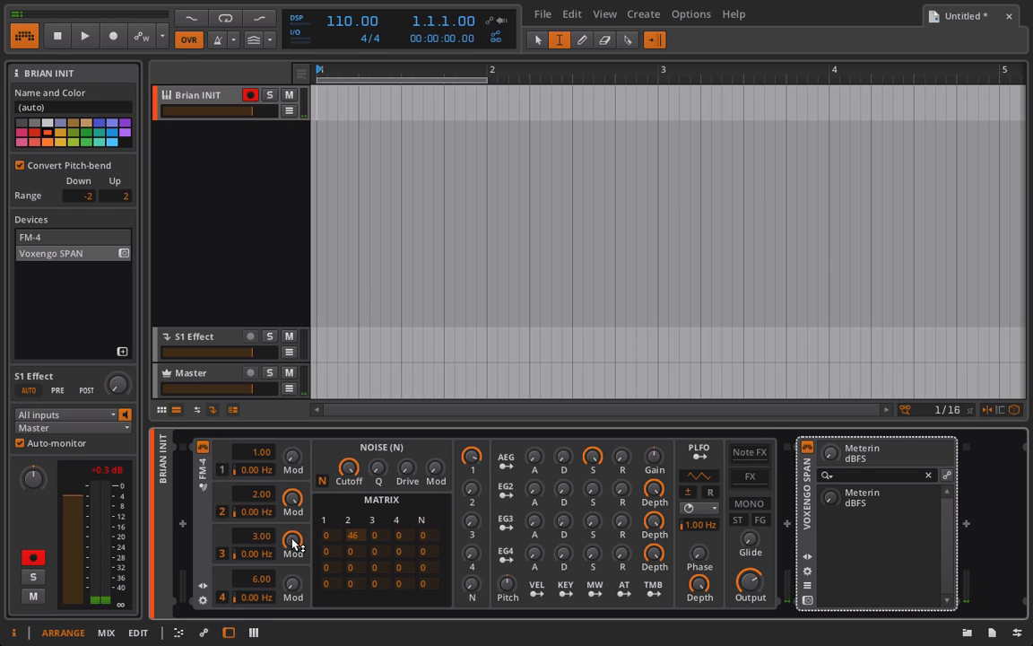
pyautogui.moveTo(292, 590); pyautogui.dragTo(292, 529)
pyautogui.moveTo(384, 553); pyautogui.dragTo(380, 460)
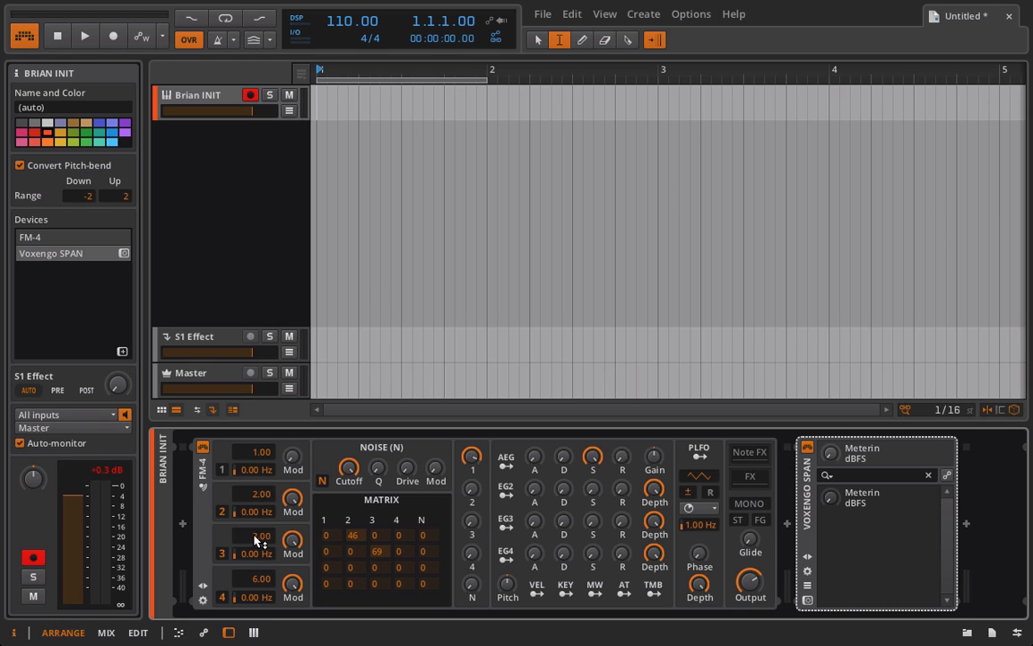
pyautogui.moveTo(377, 550); pyautogui.dragTo(356, 612)
pyautogui.moveTo(378, 541); pyautogui.dragTo(380, 417)
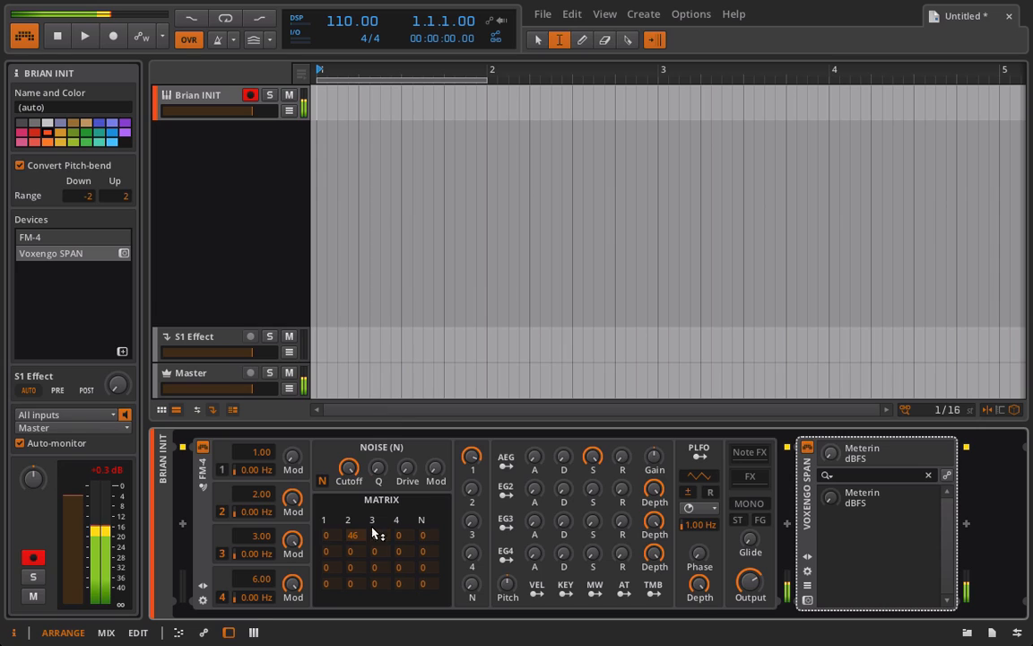
pyautogui.moveTo(381, 552); pyautogui.dragTo(385, 482)
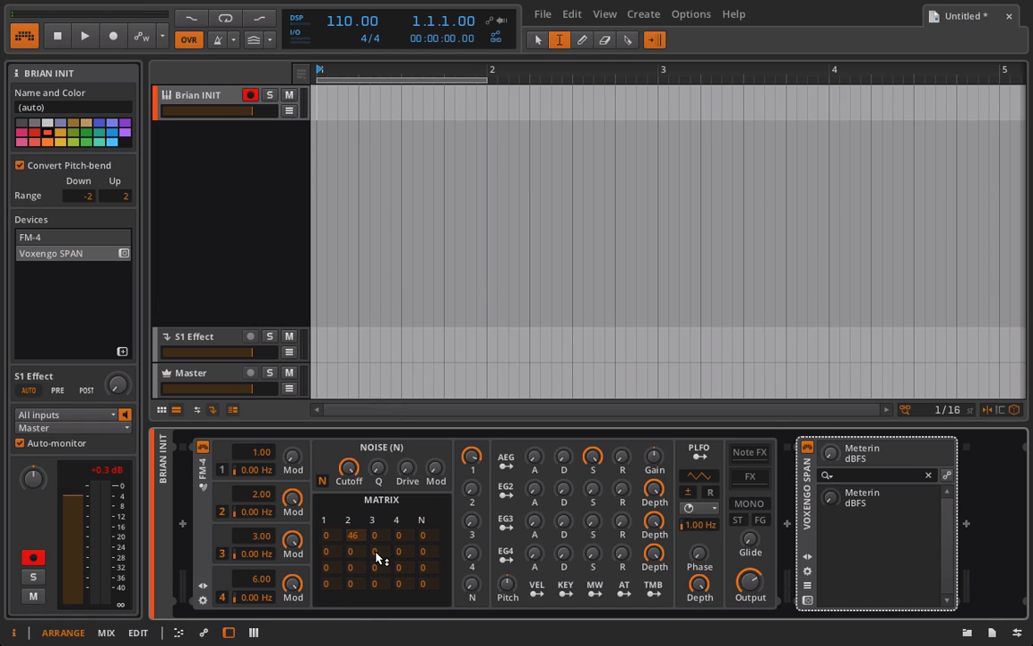
pyautogui.moveTo(378, 554); pyautogui.dragTo(377, 509)
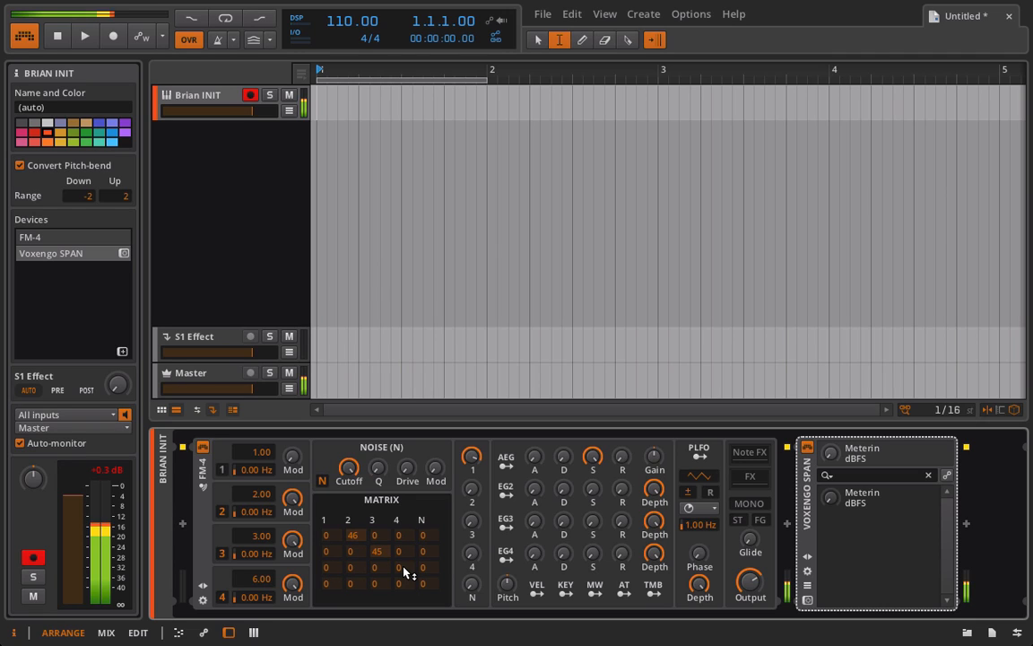
# - Route oscillator 4 into oscillator 3 and adjust the matrix chain to 38 for 2 into 1, 100 for 3 into 2 and 36 for 4 into 3
pyautogui.moveTo(404, 571); pyautogui.dragTo(403, 501)
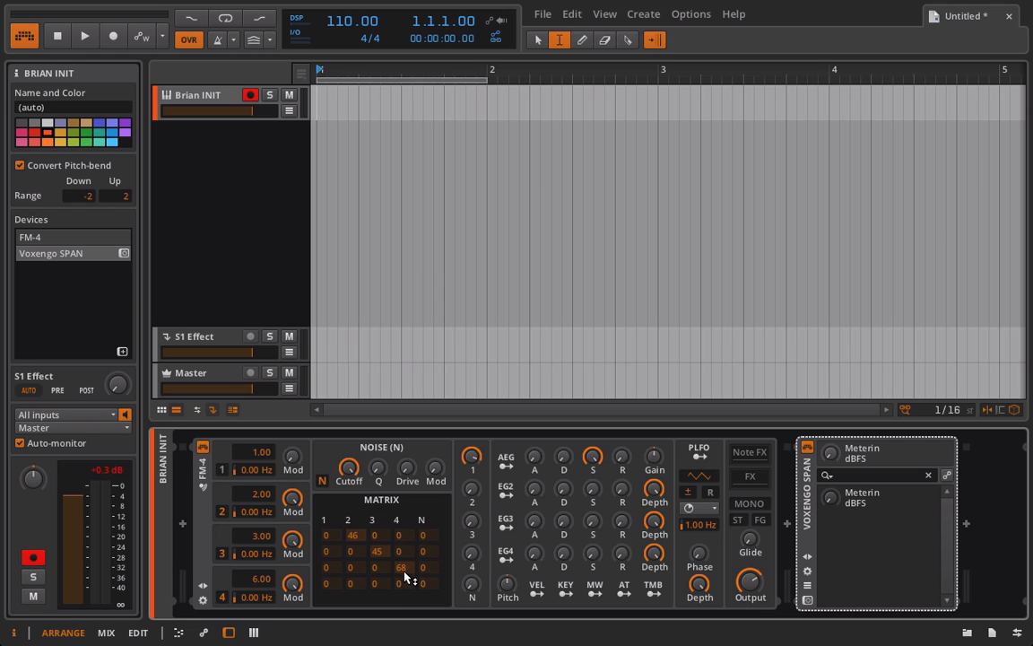
pyautogui.moveTo(405, 571); pyautogui.dragTo(408, 567)
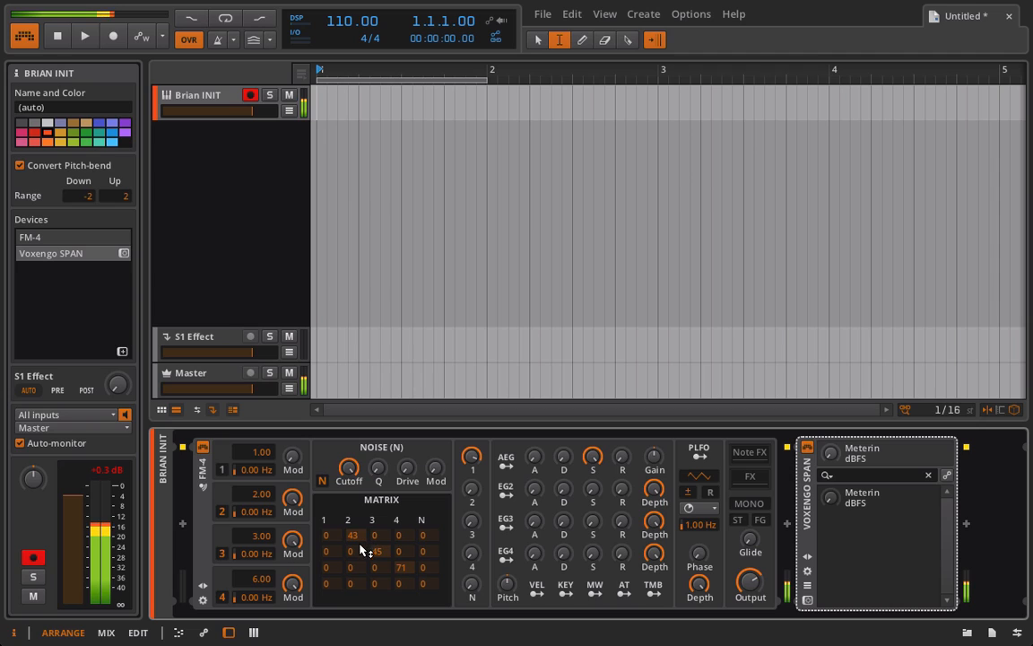
pyautogui.moveTo(361, 539); pyautogui.dragTo(383, 492)
pyautogui.moveTo(408, 568); pyautogui.dragTo(403, 611)
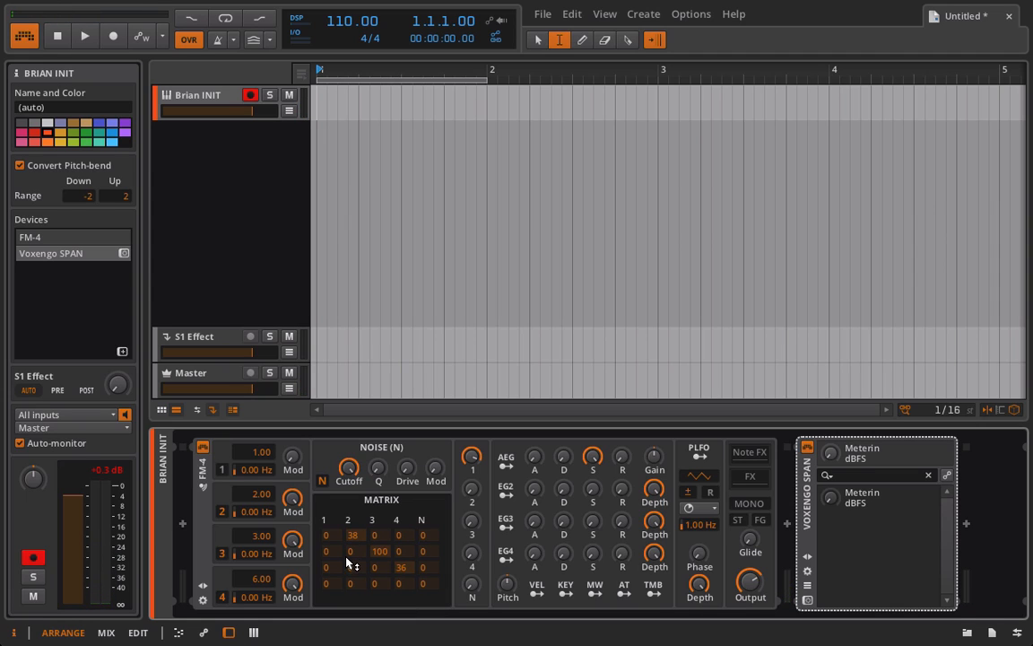
# - Sweep the chain's matrix amounts, ending with 2 into 1 at 0, 3 into 2 at 61 and 4 into 3 at 51
pyautogui.moveTo(383, 549); pyautogui.dragTo(334, 645)
pyautogui.moveTo(396, 564); pyautogui.dragTo(377, 644)
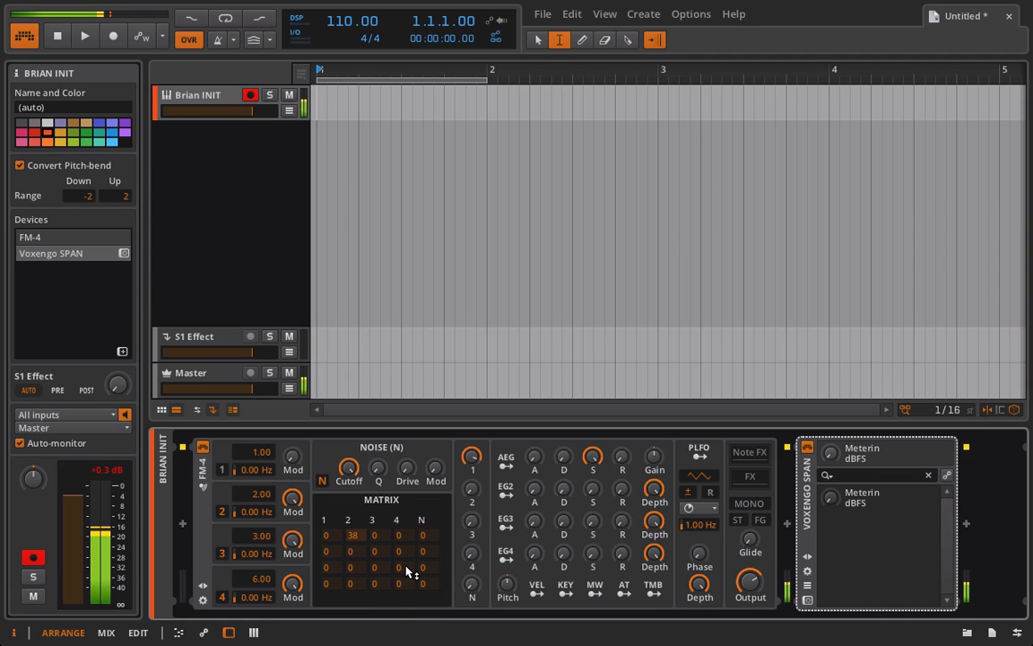
pyautogui.moveTo(408, 571)
pyautogui.mouseDown()
pyautogui.moveTo(394, 381)
pyautogui.moveTo(411, 127)
pyautogui.moveTo(407, 573)
pyautogui.mouseUp()
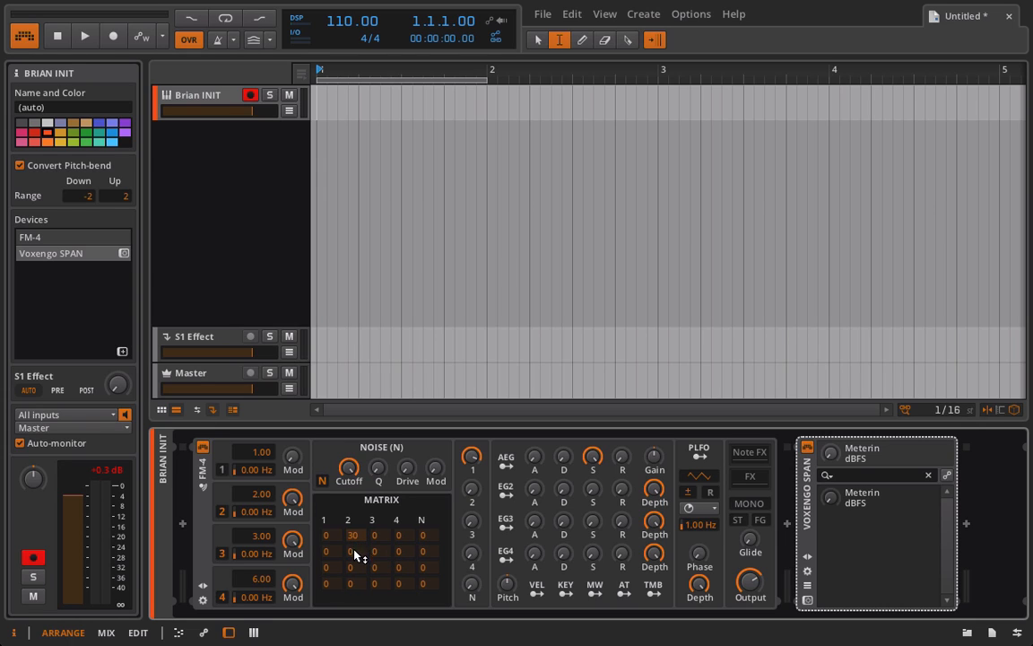
pyautogui.moveTo(355, 554); pyautogui.dragTo(369, 449)
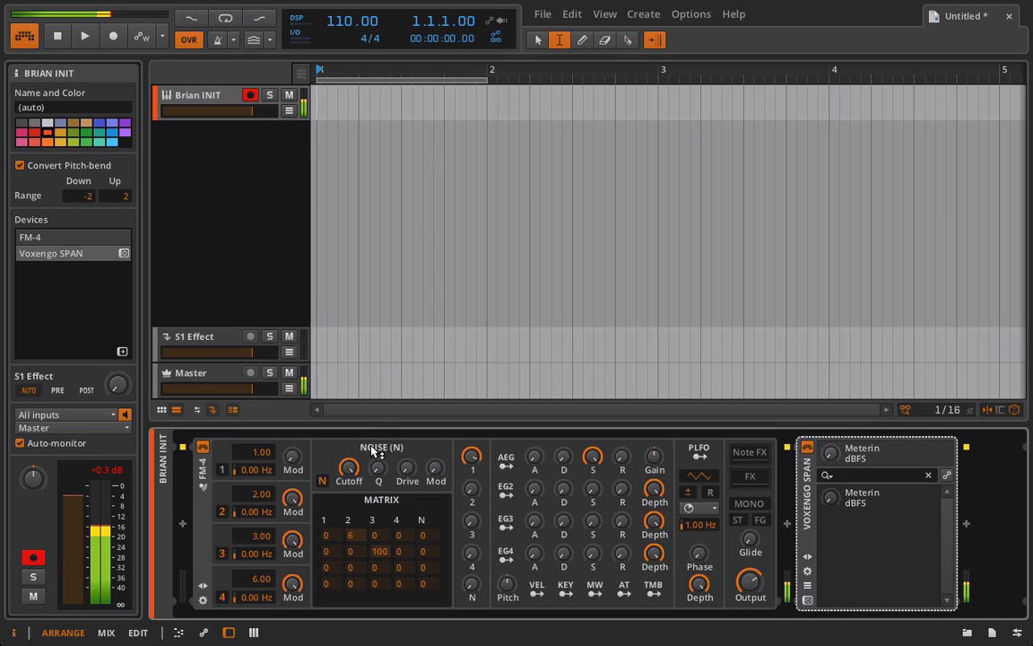
pyautogui.moveTo(401, 569); pyautogui.dragTo(402, 489)
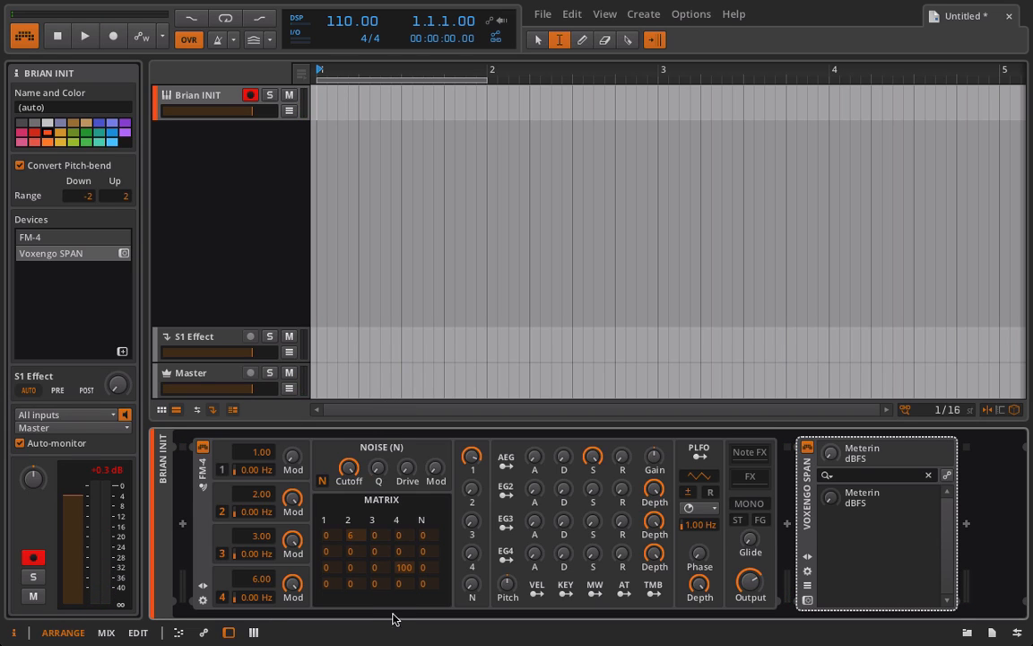
pyautogui.moveTo(404, 568); pyautogui.dragTo(392, 643)
pyautogui.moveTo(352, 538); pyautogui.dragTo(399, 49)
pyautogui.moveTo(375, 551); pyautogui.dragTo(390, 510)
pyautogui.moveTo(378, 550); pyautogui.dragTo(378, 523)
# - Switch to Firefox and examine the operator stacking of algorithm 17 in fmalgo.png
pyautogui.moveTo(467, 642)
pyautogui.click(502, 633)
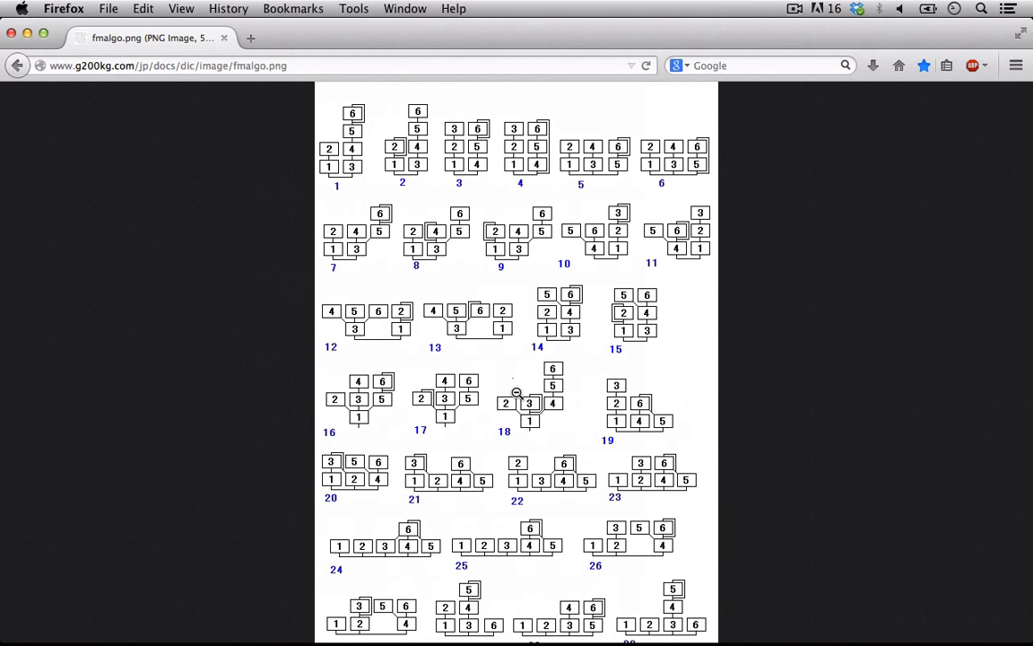
pyautogui.scroll(-2, 481, 354)
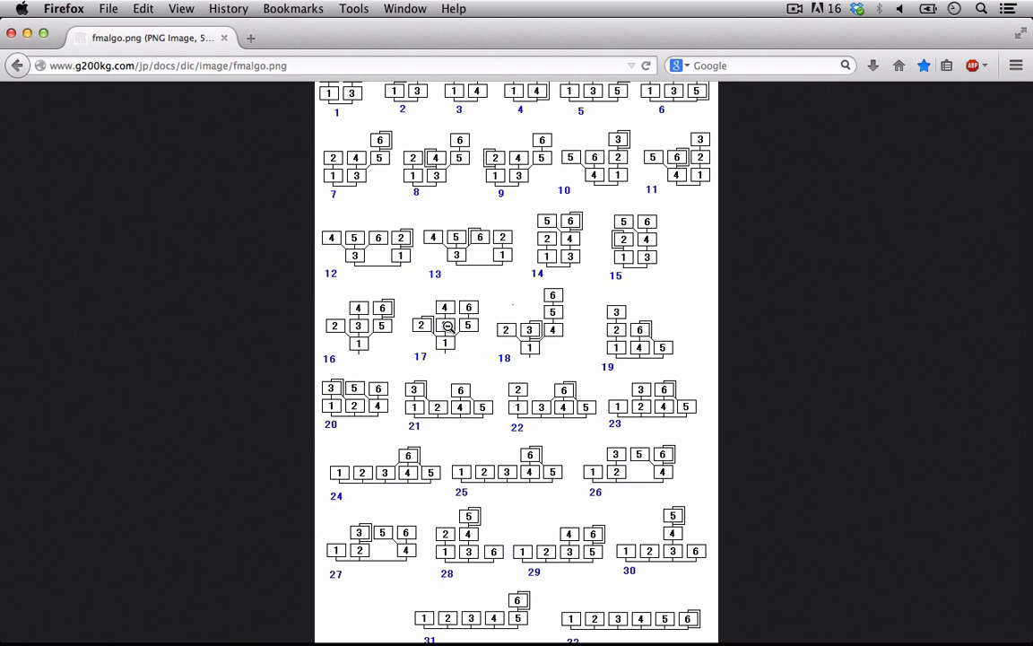
pyautogui.click(443, 349)
pyautogui.click(447, 350)
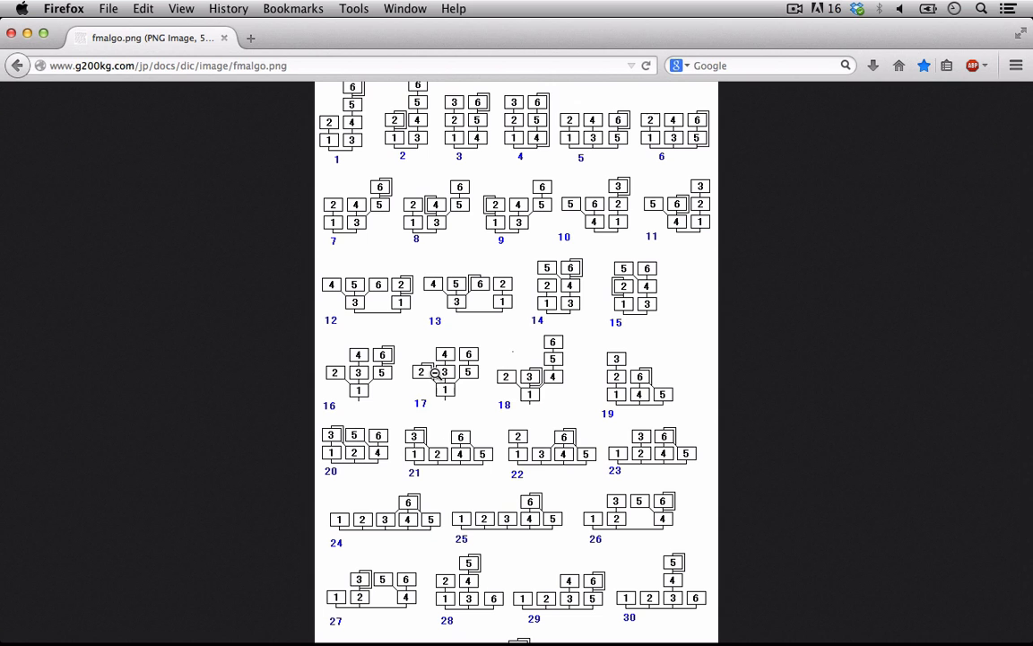
pyautogui.moveTo(515, 641)
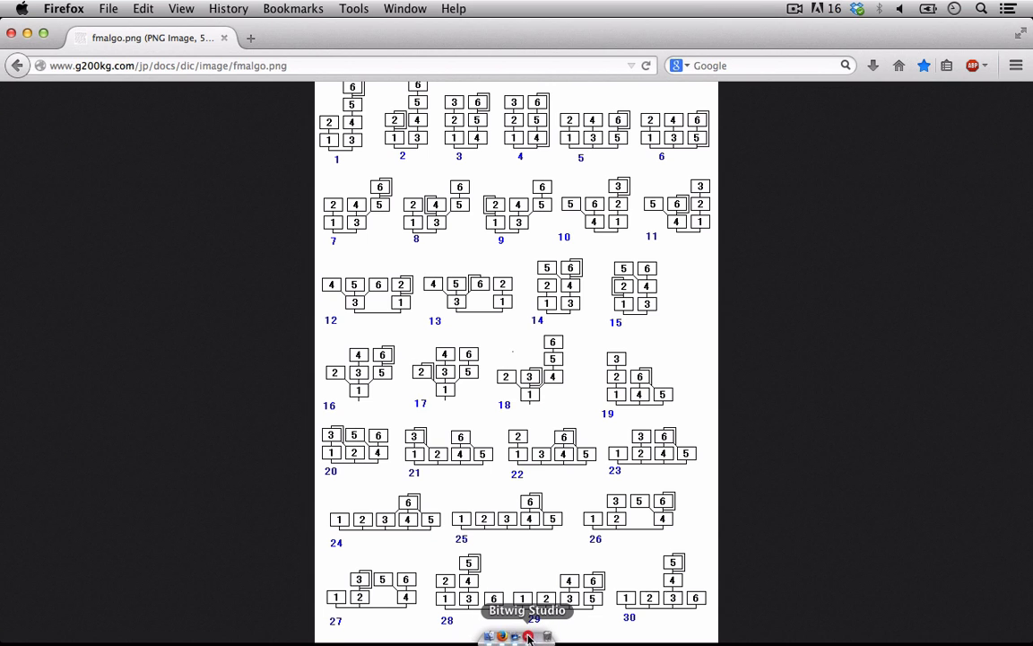
# - Switch back to Bitwig Studio, clear the remaining matrix amounts and briefly recheck the algorithm diagrams in Firefox
pyautogui.click(528, 636)
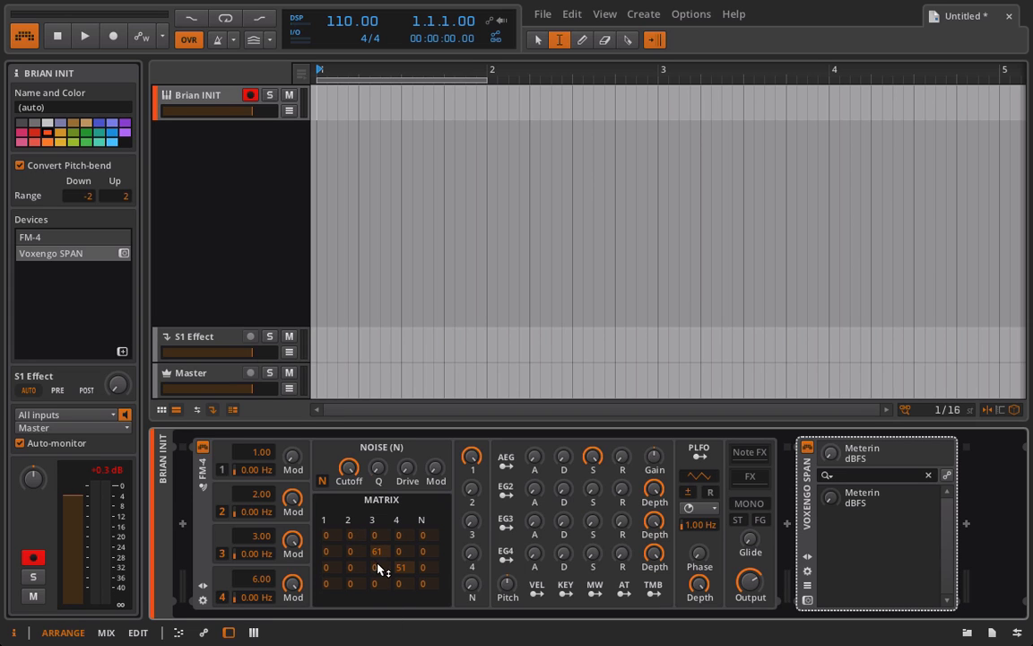
pyautogui.moveTo(403, 570); pyautogui.dragTo(405, 644)
pyautogui.click(490, 637)
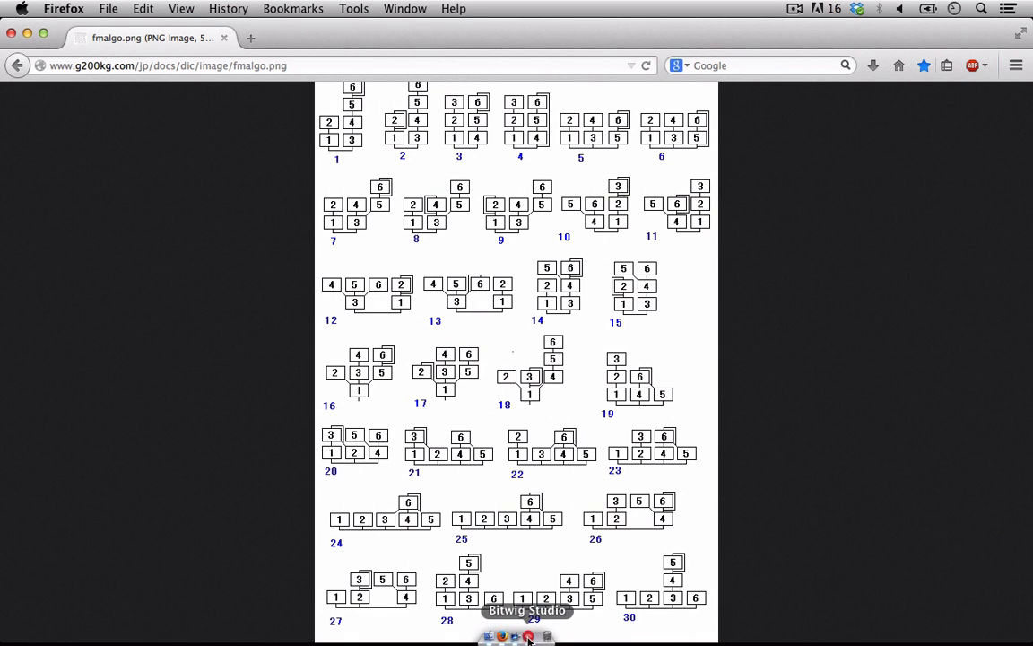
pyautogui.click(528, 641)
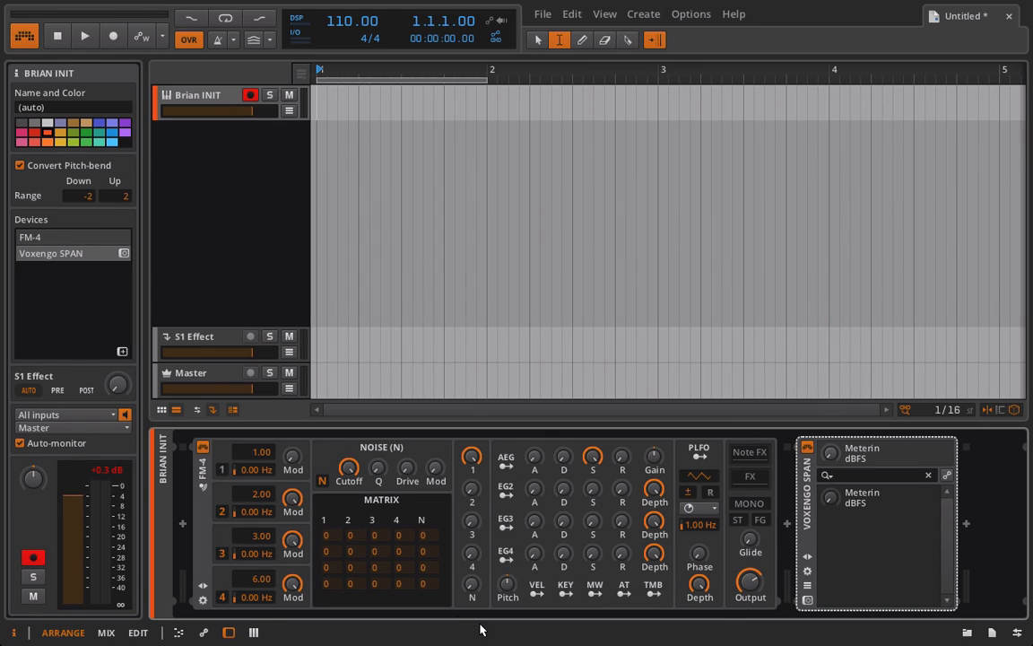
# - Route oscillator 2 into oscillator 1 and into itself as feedback, sweeping both matrix amounts and ending at 79 and 34
pyautogui.moveTo(352, 536); pyautogui.dragTo(333, 422)
pyautogui.moveTo(355, 556); pyautogui.dragTo(356, 504)
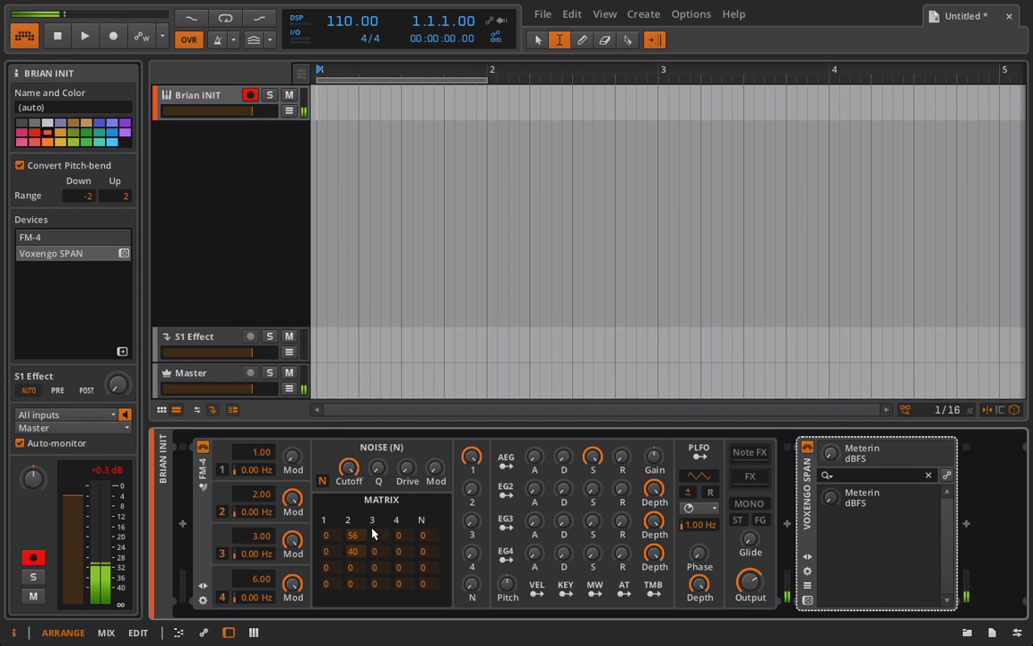
pyautogui.moveTo(356, 552); pyautogui.dragTo(347, 599)
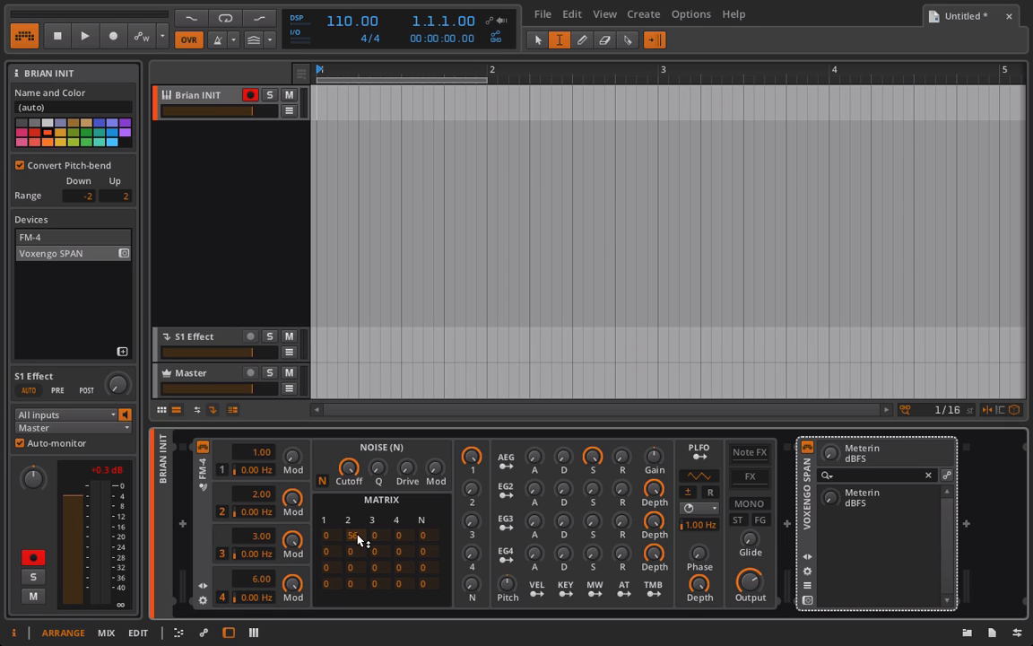
pyautogui.moveTo(344, 169); pyautogui.dragTo(337, 297)
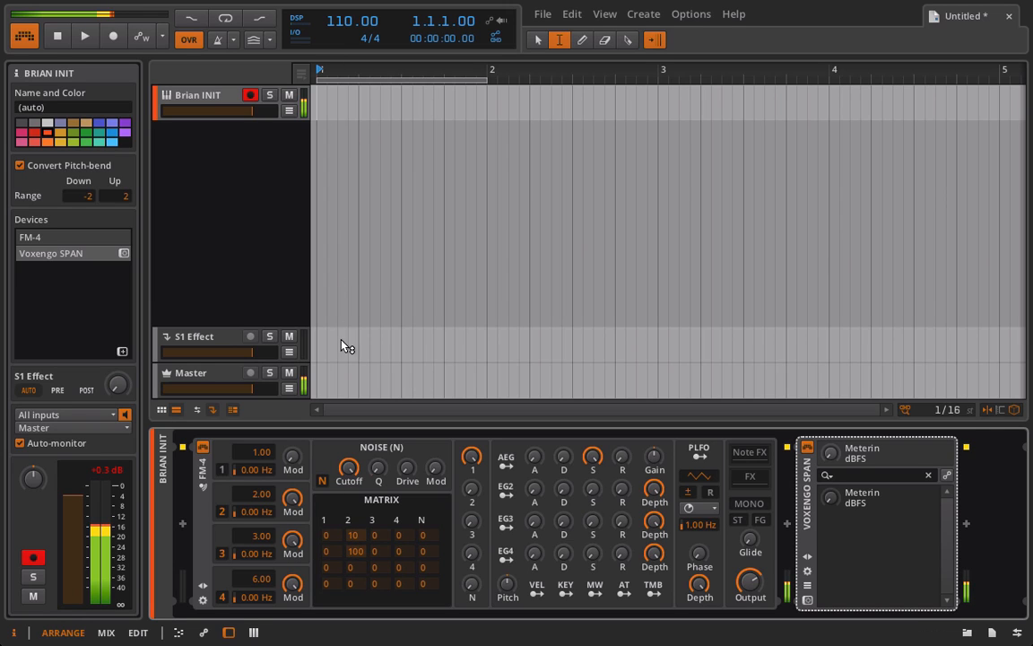
pyautogui.moveTo(363, 112); pyautogui.dragTo(362, 2)
pyautogui.moveTo(367, 180); pyautogui.dragTo(363, 207)
pyautogui.moveTo(352, 530); pyautogui.dragTo(352, 551)
# - Consult the algorithm diagrams in Firefox and, back in Bitwig Studio, set oscillator 3's modulation of oscillator 1 to 49
pyautogui.moveTo(527, 642)
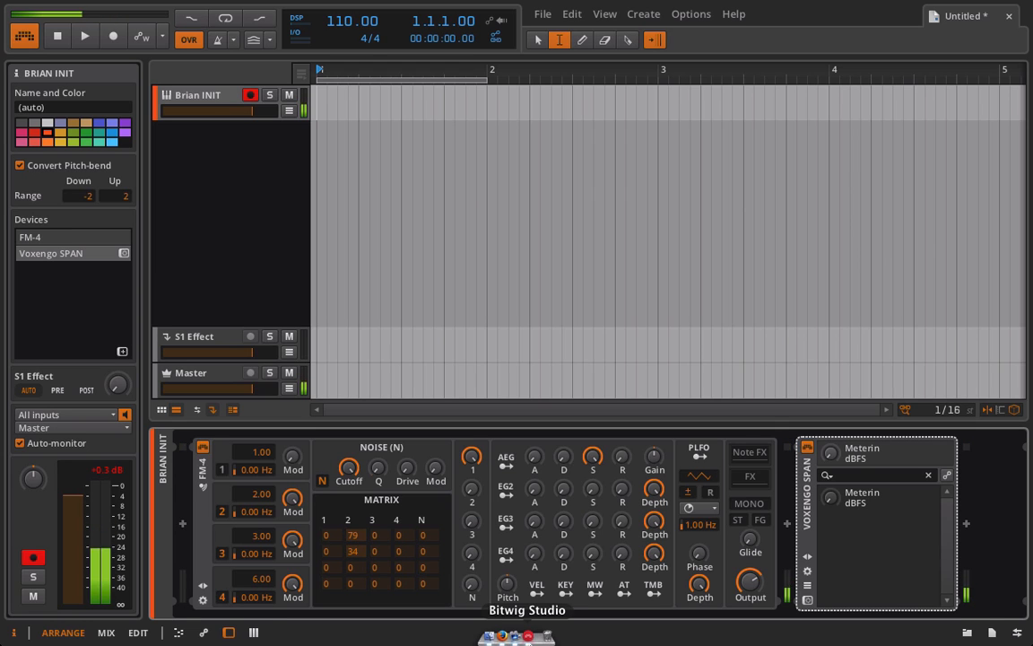
pyautogui.click(503, 638)
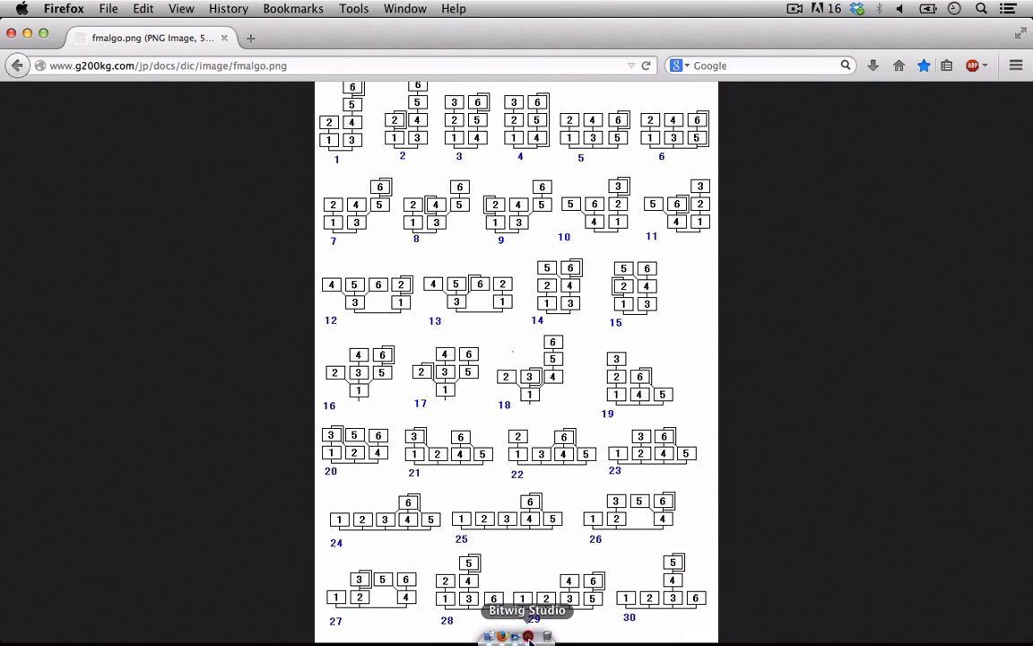
pyautogui.click(500, 641)
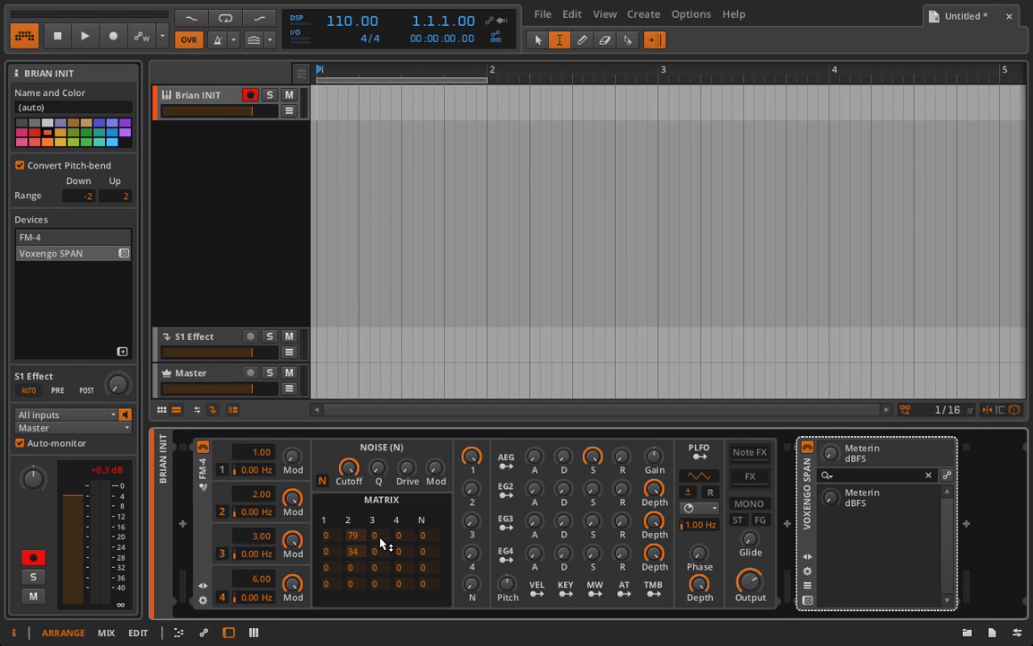
pyautogui.moveTo(380, 543); pyautogui.dragTo(383, 465)
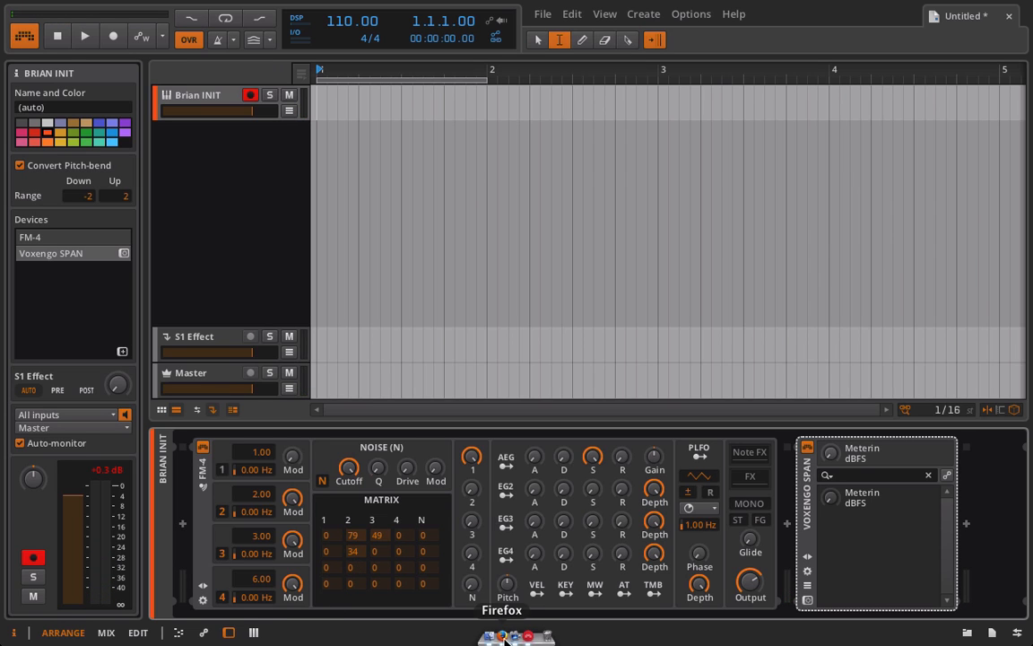
# - Switch to Firefox and examine the modulators feeding the carrier in algorithm 17
pyautogui.click(505, 639)
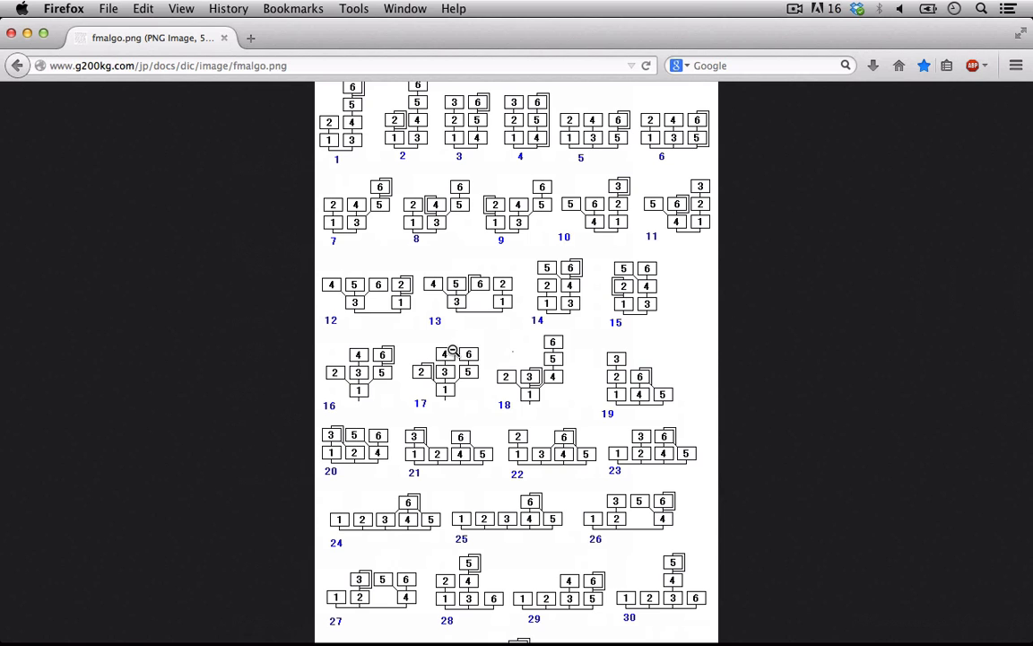
pyautogui.moveTo(466, 642)
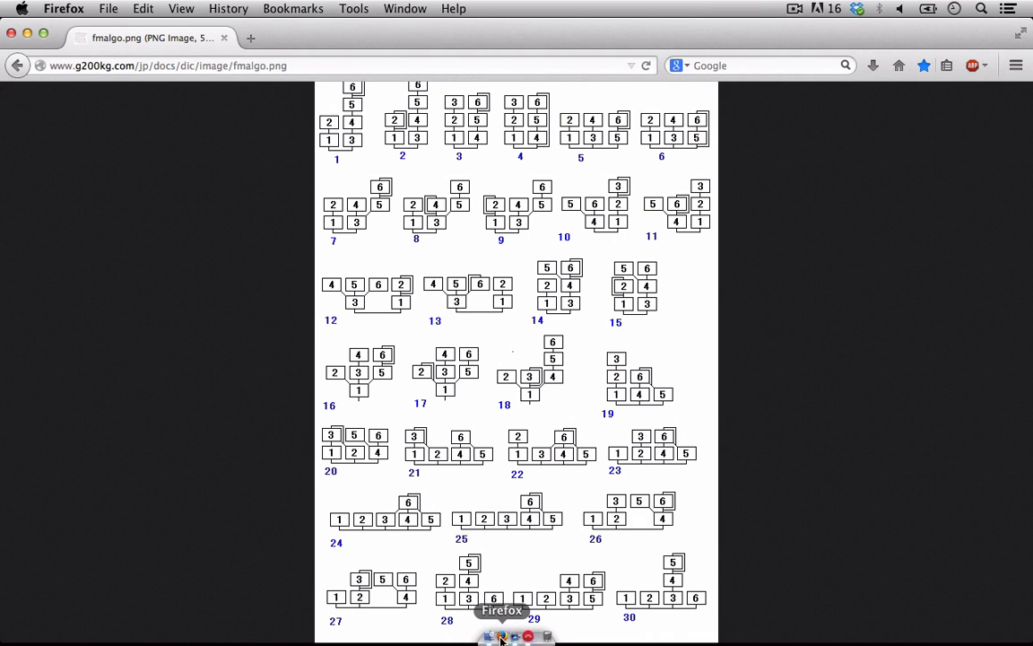
# - Switch back to Bitwig Studio and set oscillator 3's feedback to 100 and its modulation of oscillator 1 to 91
pyautogui.click(528, 637)
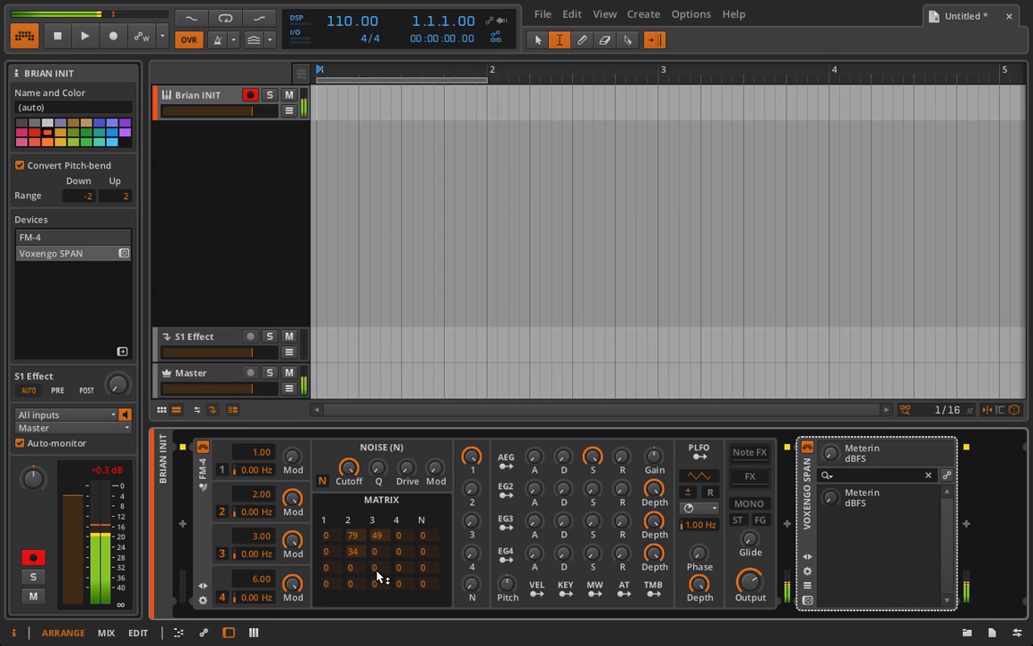
pyautogui.moveTo(362, 444)
pyautogui.mouseDown()
pyautogui.moveTo(360, 434)
pyautogui.moveTo(362, 474)
pyautogui.moveTo(368, 447)
pyautogui.mouseUp()
pyautogui.moveTo(376, 534); pyautogui.dragTo(385, 544)
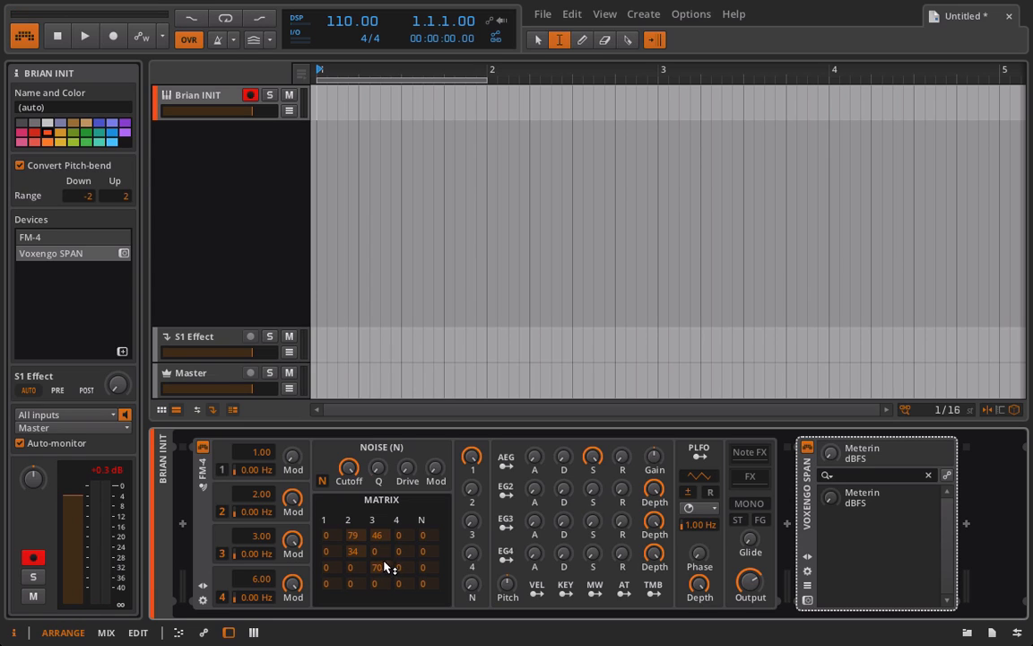
pyautogui.moveTo(379, 538); pyautogui.dragTo(392, 198)
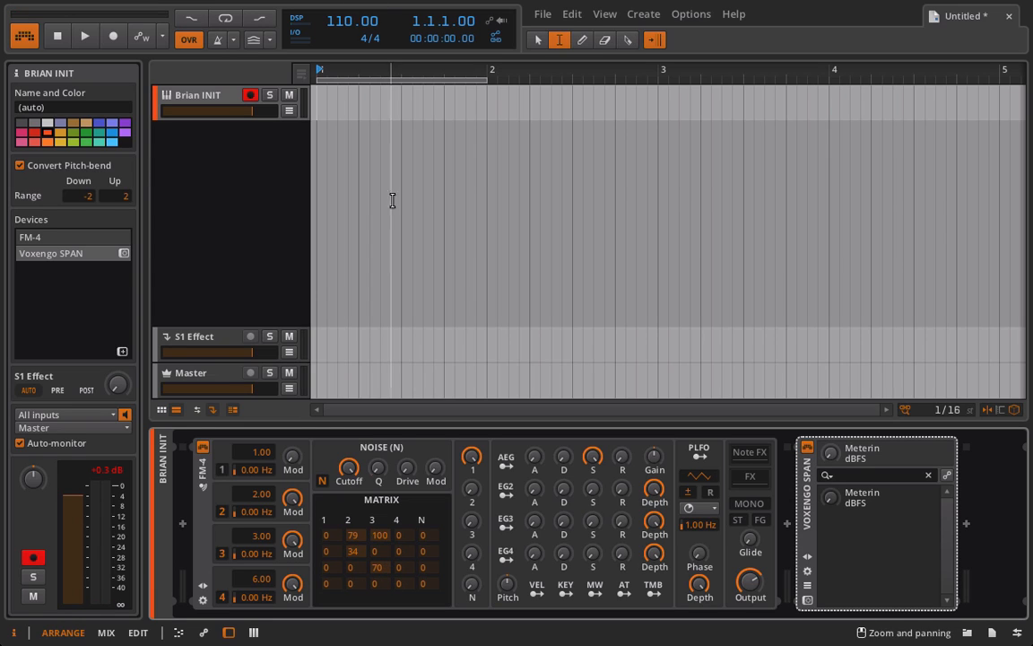
pyautogui.moveTo(382, 570); pyautogui.dragTo(383, 544)
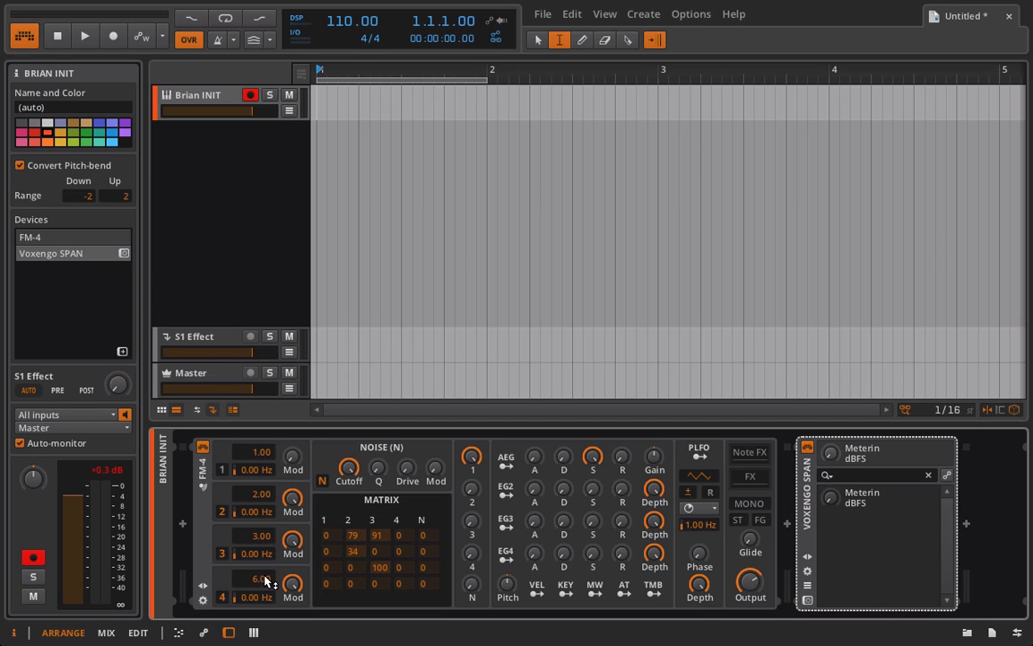
# - Detune oscillators 2, 3 and 4 to ratios 1.50, 1.97 and 6.02, and rebalance the matrix with 83 and 100 into oscillator 1 and feedback 60 and 92
pyautogui.moveTo(266, 578); pyautogui.dragTo(266, 576)
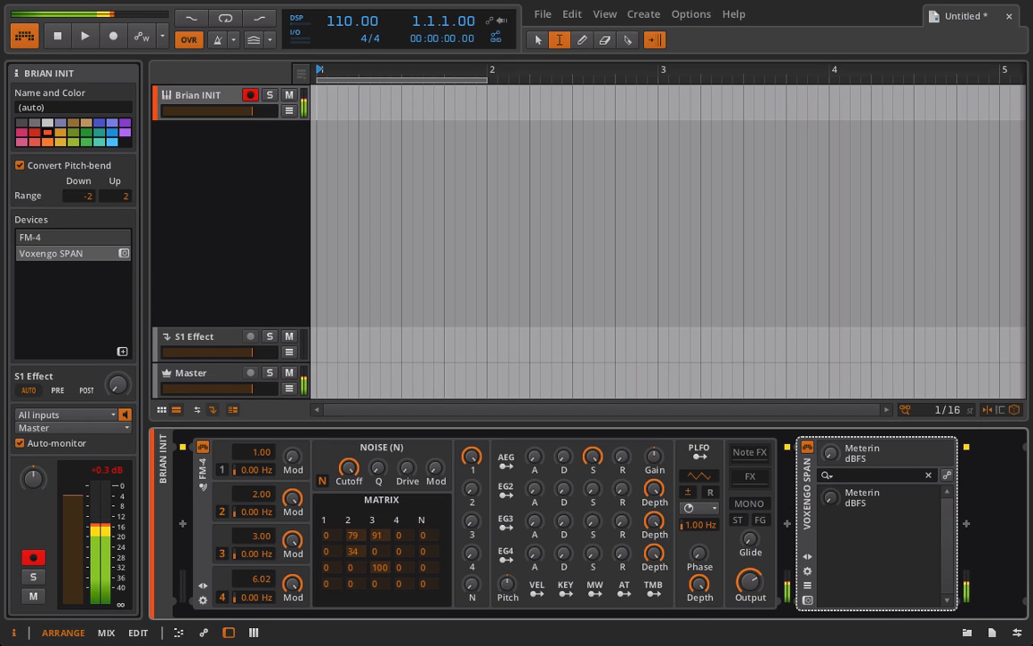
pyautogui.moveTo(262, 537); pyautogui.dragTo(262, 534)
pyautogui.moveTo(259, 537)
pyautogui.mouseDown()
pyautogui.moveTo(260, 557)
pyautogui.moveTo(269, 544)
pyautogui.mouseUp()
pyautogui.moveTo(352, 552); pyautogui.dragTo(376, 528)
pyautogui.moveTo(357, 541); pyautogui.dragTo(378, 575)
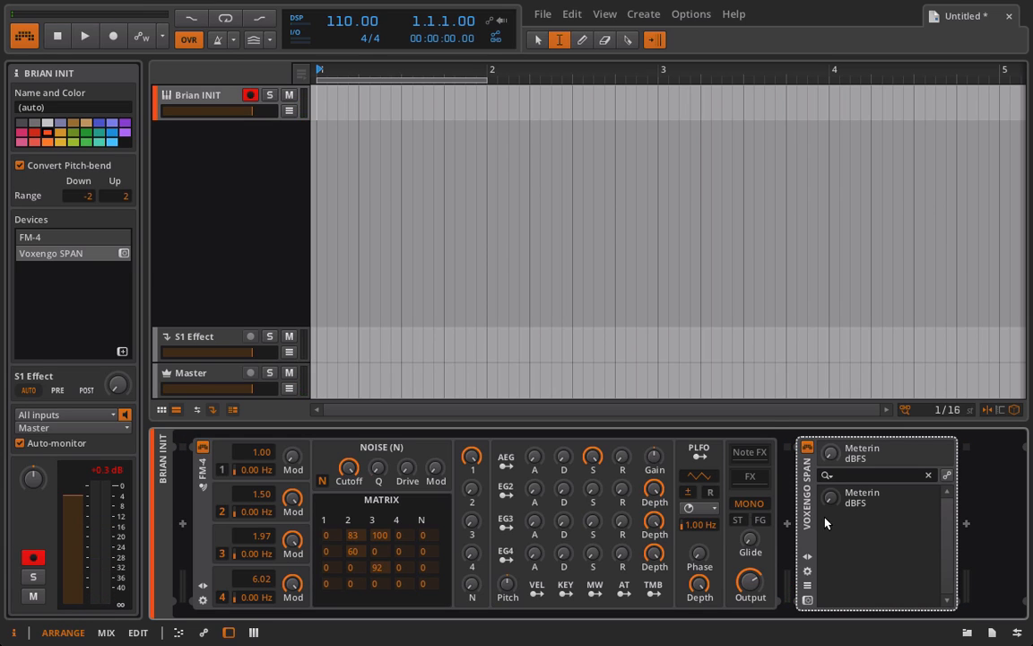
# - Examine the sound's spectrum in Voxengo SPAN with the range extended down to 20 Hz, and close the analyzer
pyautogui.click(807, 600)
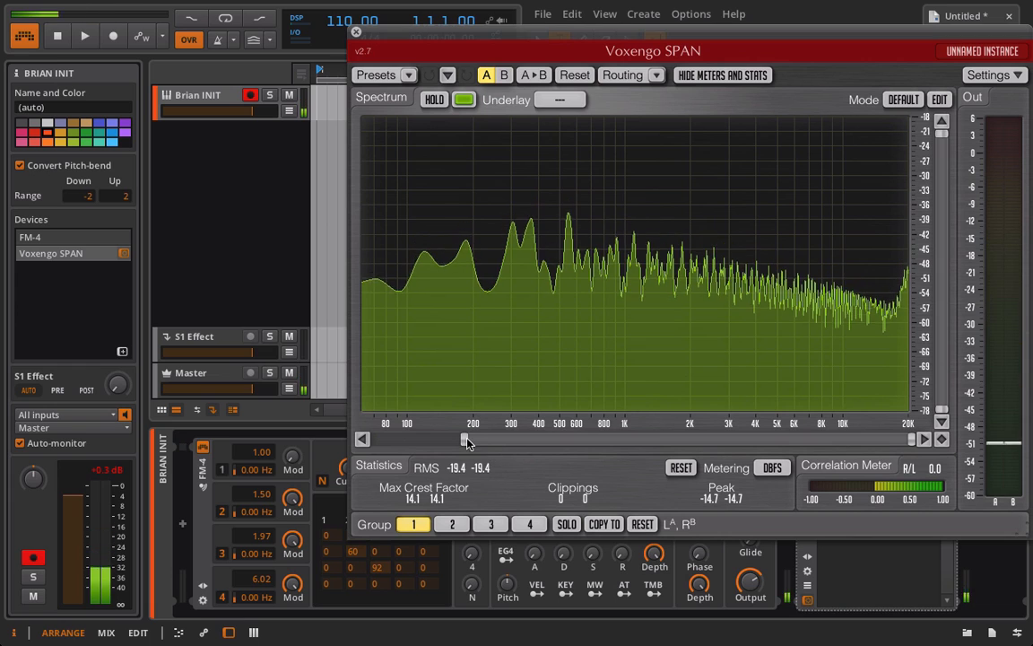
pyautogui.moveTo(466, 441); pyautogui.dragTo(375, 439)
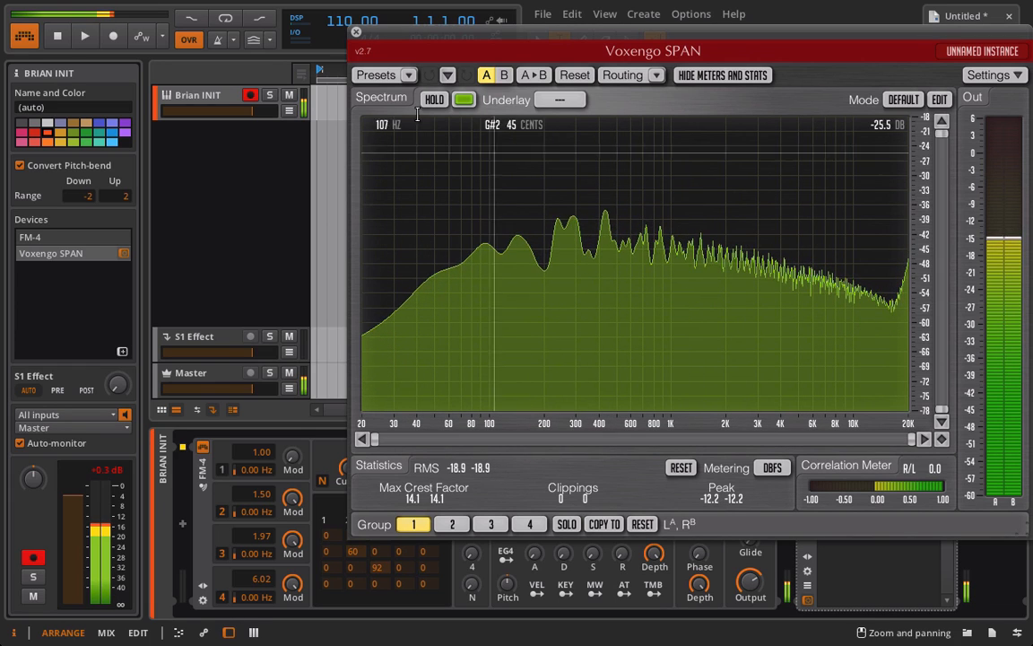
pyautogui.click(356, 32)
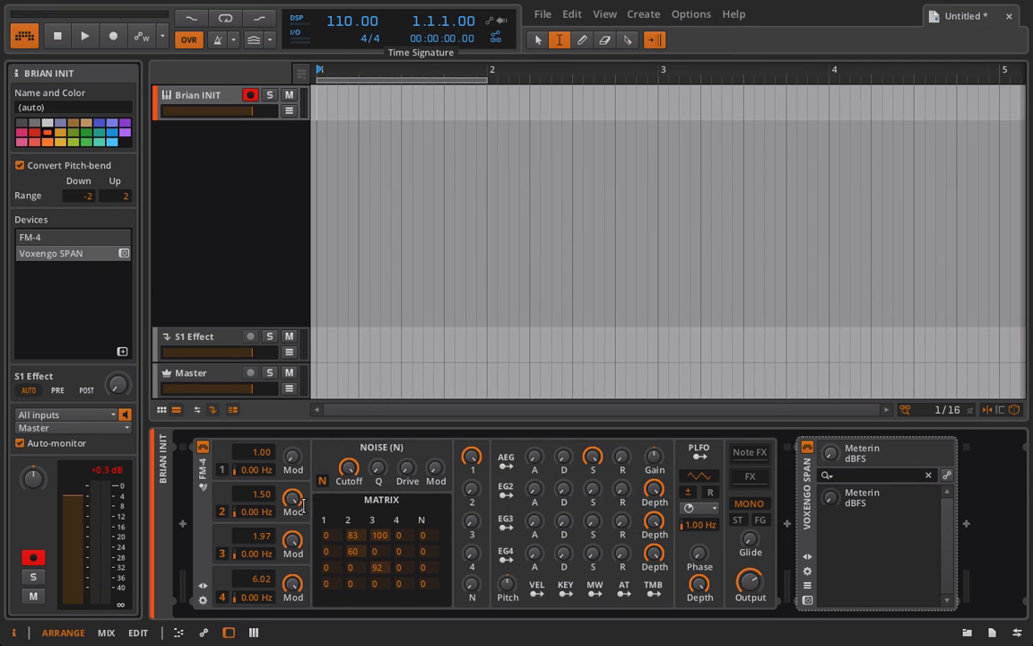
# - Lower the Mod amounts of oscillators 2 and 4, keep oscillator 3's Mod high, and check EG4's modulation targets
pyautogui.moveTo(293, 550); pyautogui.dragTo(293, 642)
pyautogui.moveTo(291, 542); pyautogui.dragTo(289, 474)
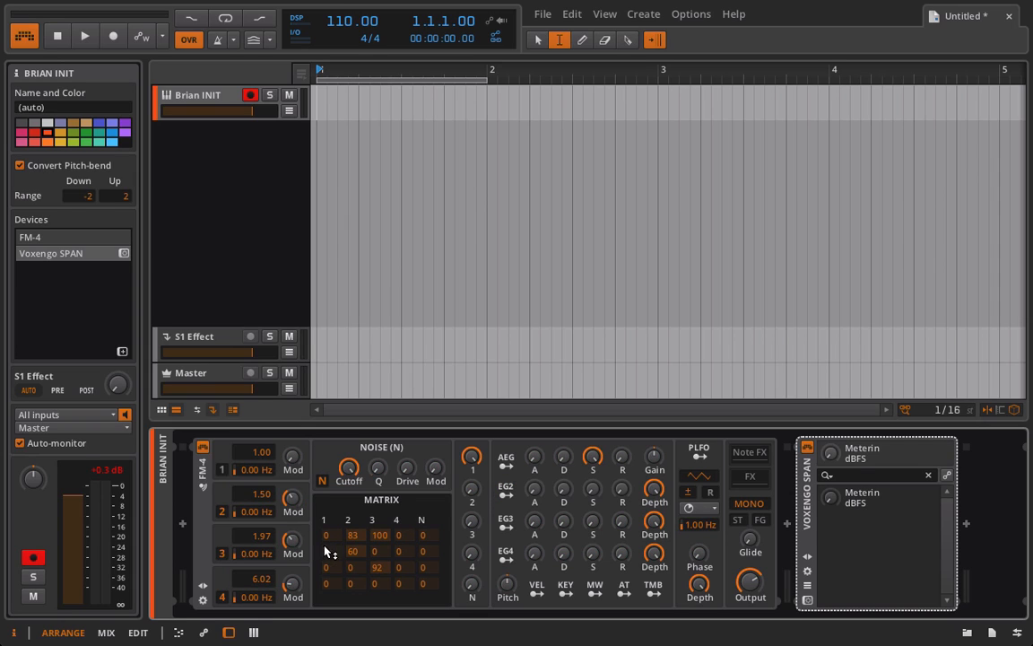
pyautogui.moveTo(287, 544); pyautogui.dragTo(288, 475)
pyautogui.moveTo(292, 585)
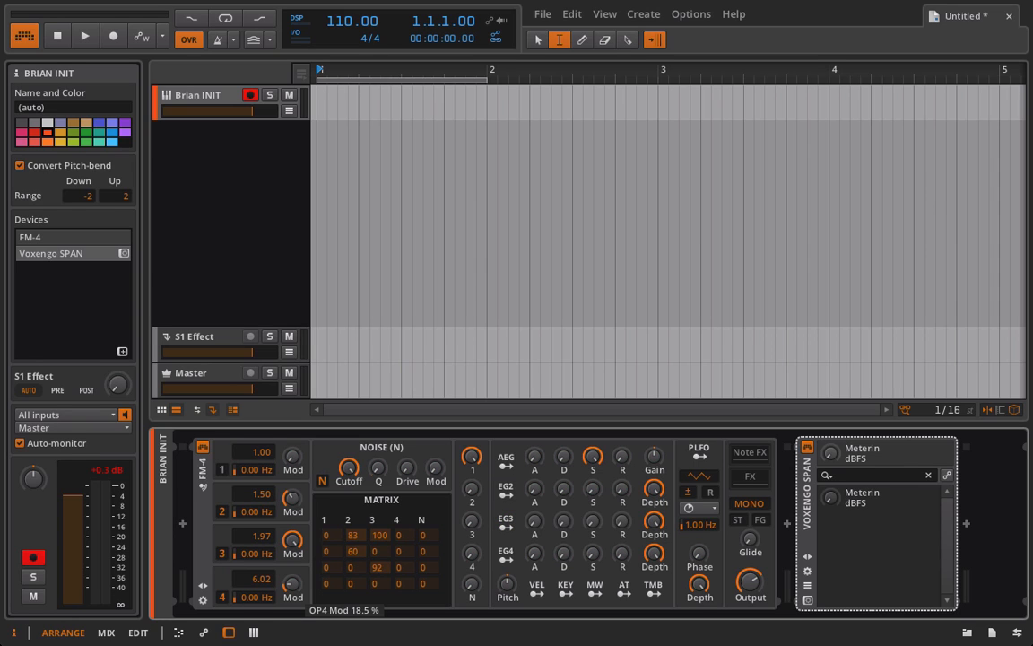
pyautogui.moveTo(293, 585); pyautogui.dragTo(294, 556)
pyautogui.click(503, 560)
pyautogui.click(506, 553)
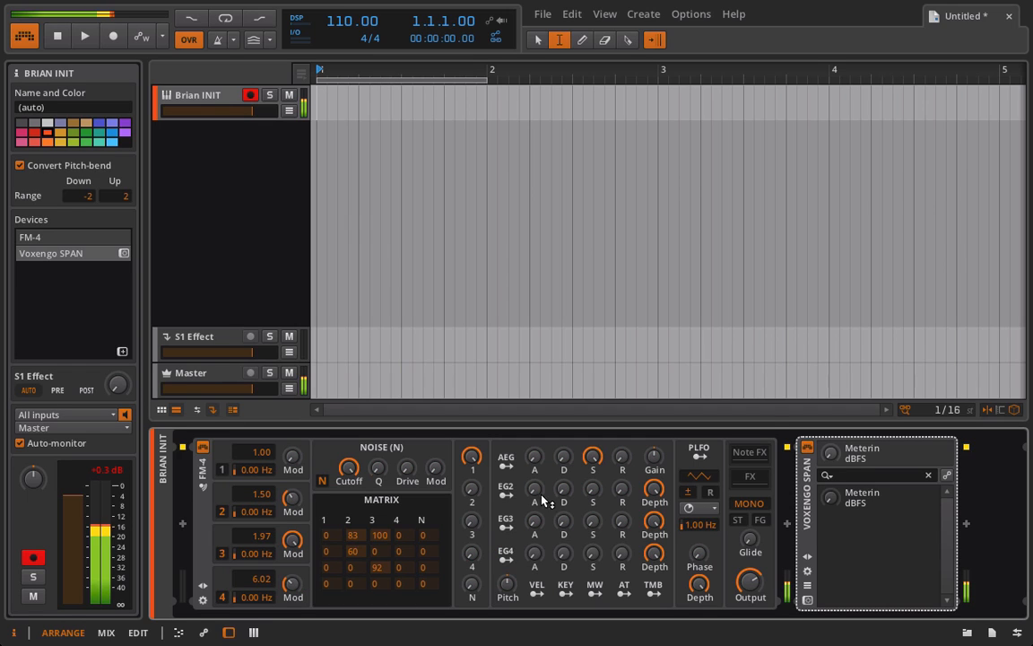
# - Give EG2 a slower attack and full sustain, and assign it to modulate oscillator 2's Mod amount
pyautogui.moveTo(535, 490); pyautogui.dragTo(535, 391)
pyautogui.moveTo(592, 489); pyautogui.dragTo(592, 396)
pyautogui.click(506, 493)
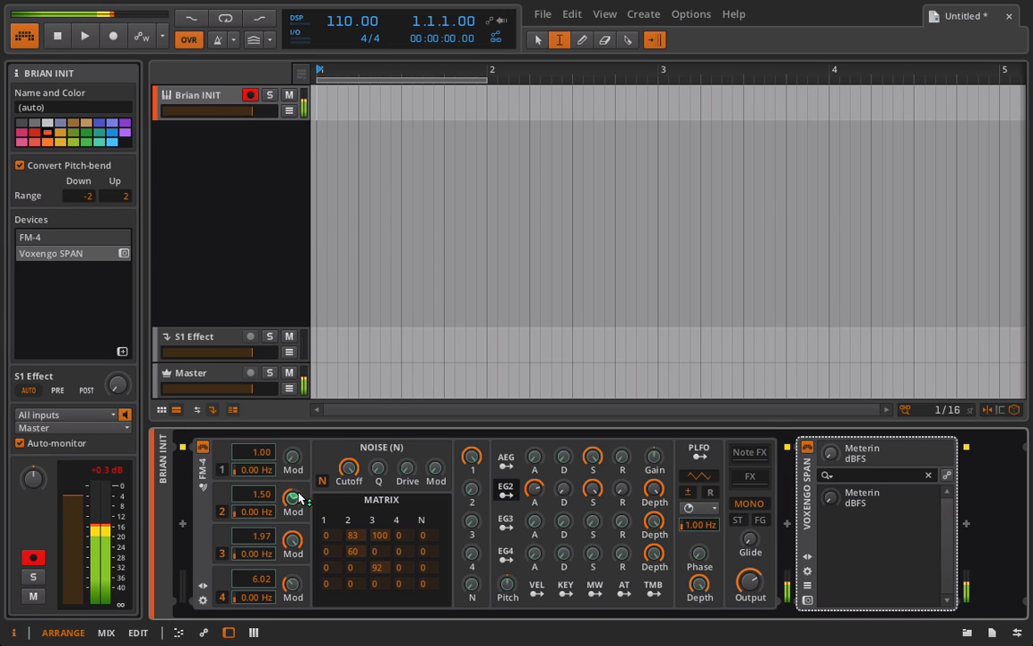
pyautogui.moveTo(292, 498)
pyautogui.mouseDown()
pyautogui.moveTo(293, 485)
pyautogui.moveTo(293, 498)
pyautogui.mouseUp()
pyautogui.click(507, 491)
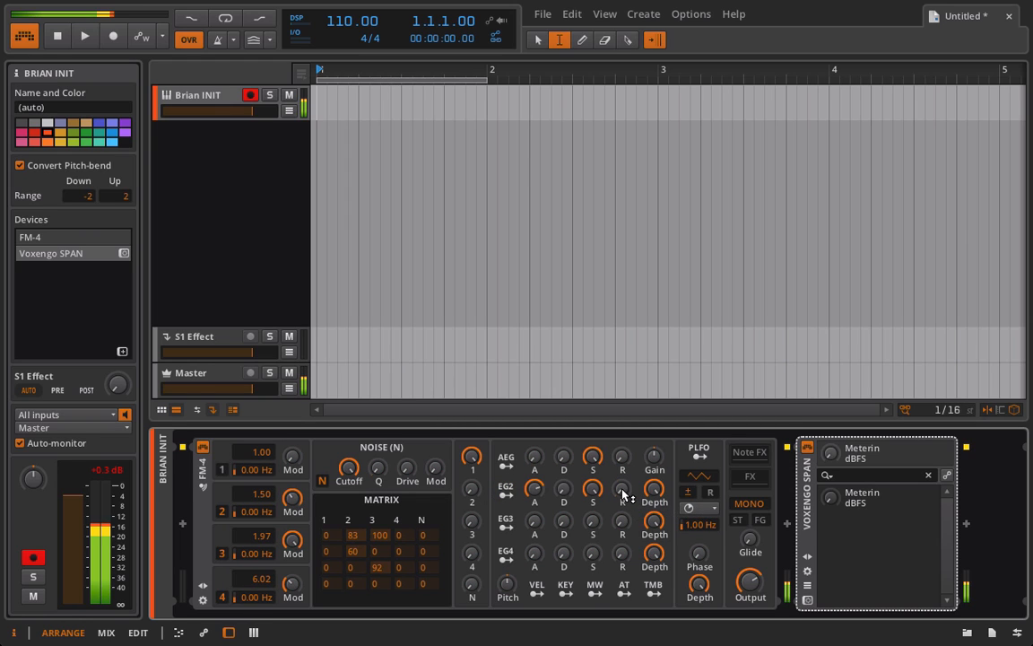
# - Shape the amplitude envelope with a short release, slight attack, long decay and reduced sustain
pyautogui.moveTo(624, 453); pyautogui.dragTo(625, 440)
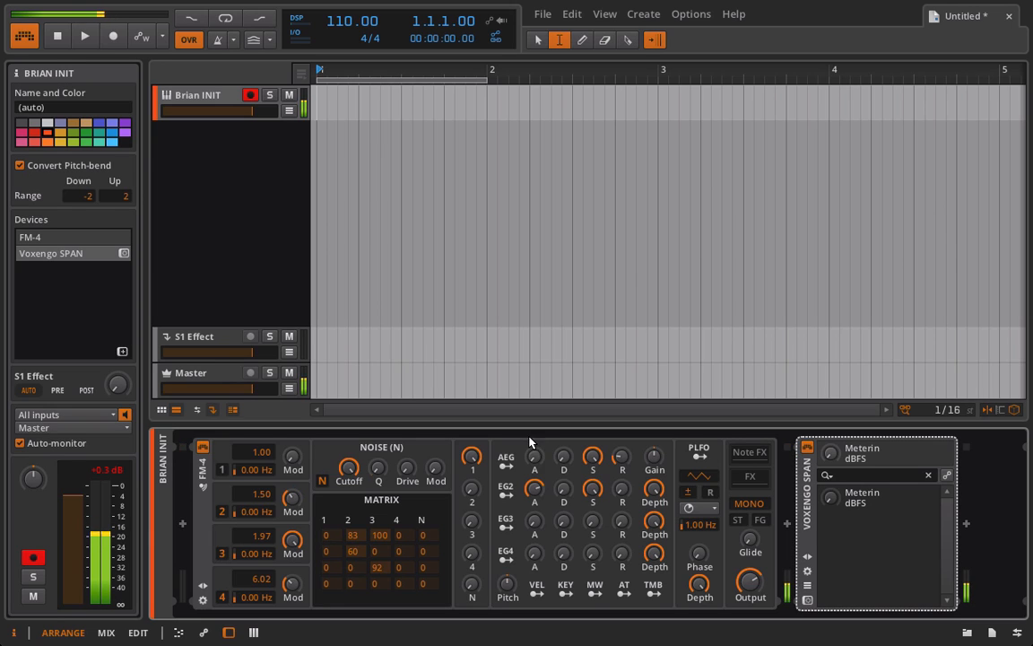
pyautogui.moveTo(536, 459); pyautogui.dragTo(562, 395)
pyautogui.moveTo(592, 457); pyautogui.dragTo(592, 477)
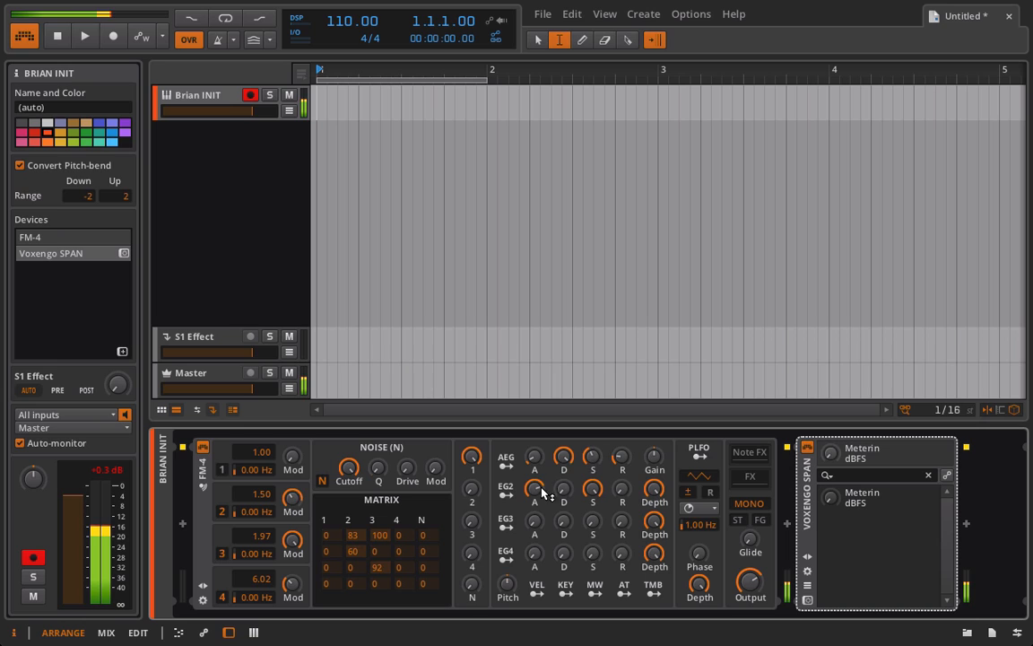
# - Lengthen the attack and decay of EG3 and EG4, and raise EG4's sustain
pyautogui.moveTo(535, 520); pyautogui.dragTo(565, 471)
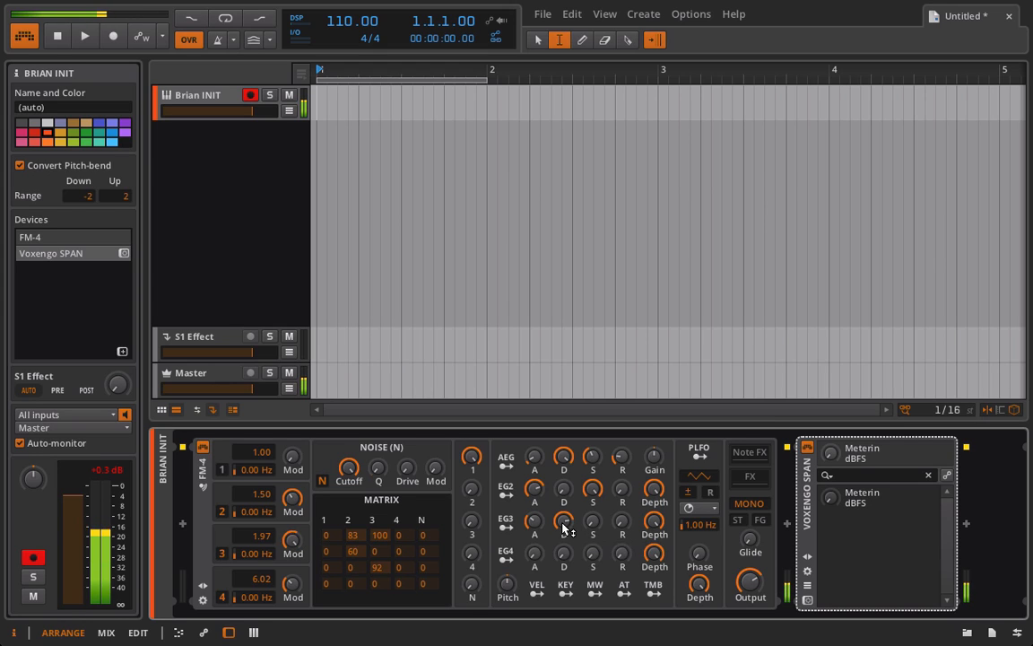
pyautogui.moveTo(534, 520); pyautogui.dragTo(535, 497)
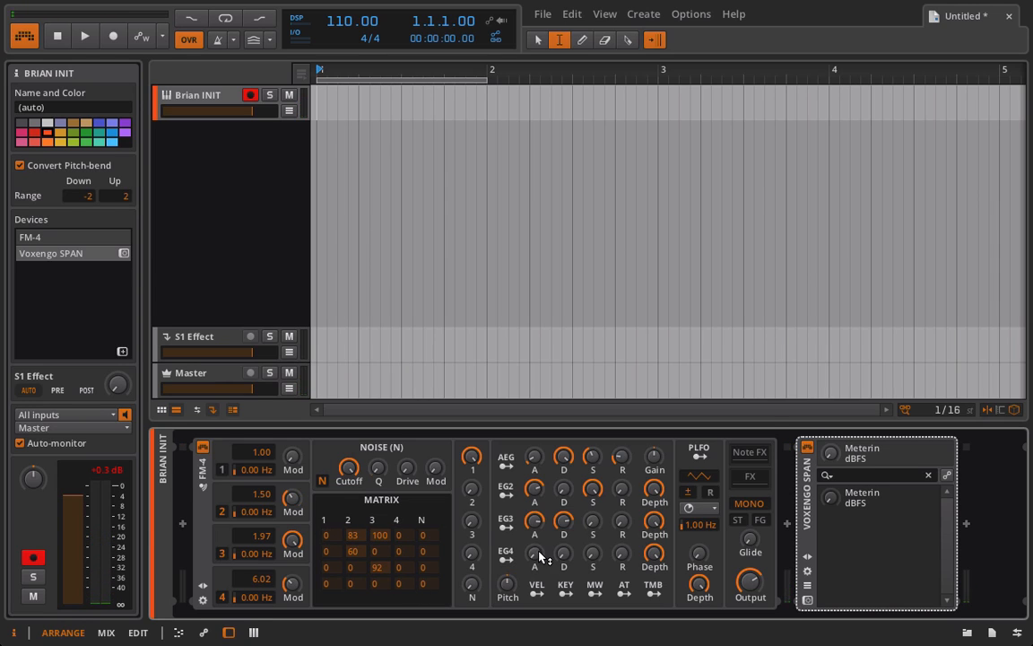
pyautogui.moveTo(534, 554); pyautogui.dragTo(593, 550)
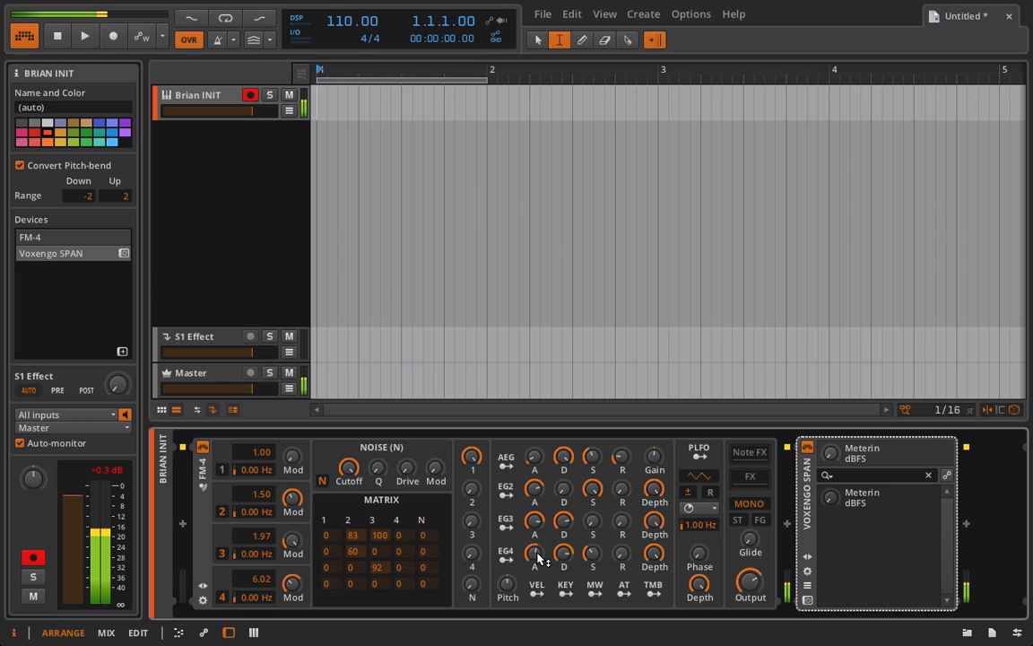
pyautogui.moveTo(599, 555); pyautogui.dragTo(598, 517)
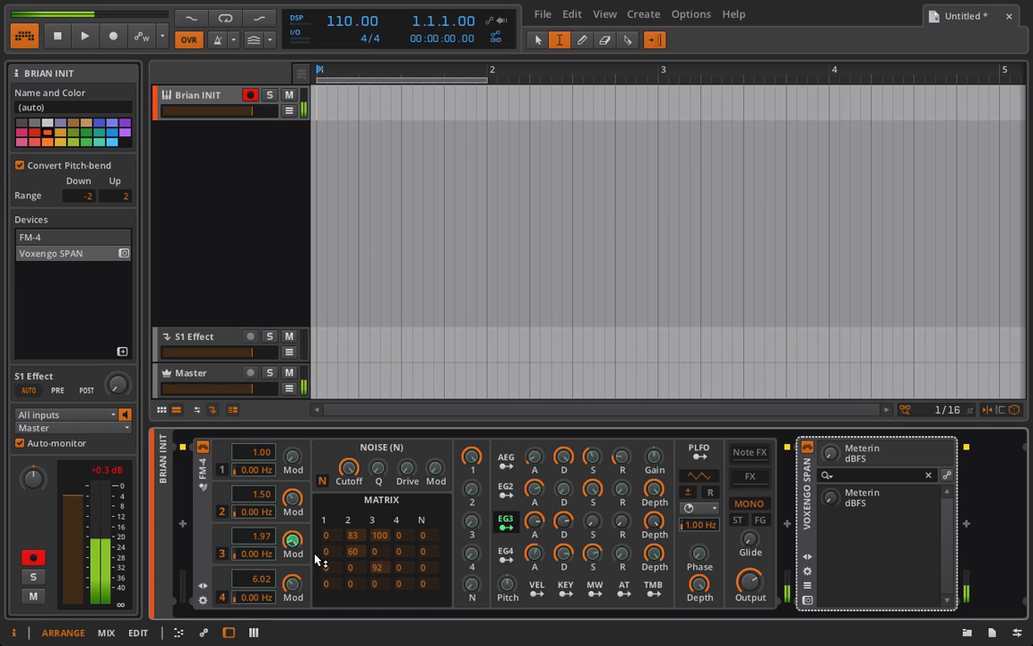
# - Adjust how strongly EG3 modulates oscillator 3's Mod amount
pyautogui.moveTo(293, 540); pyautogui.dragTo(293, 542)
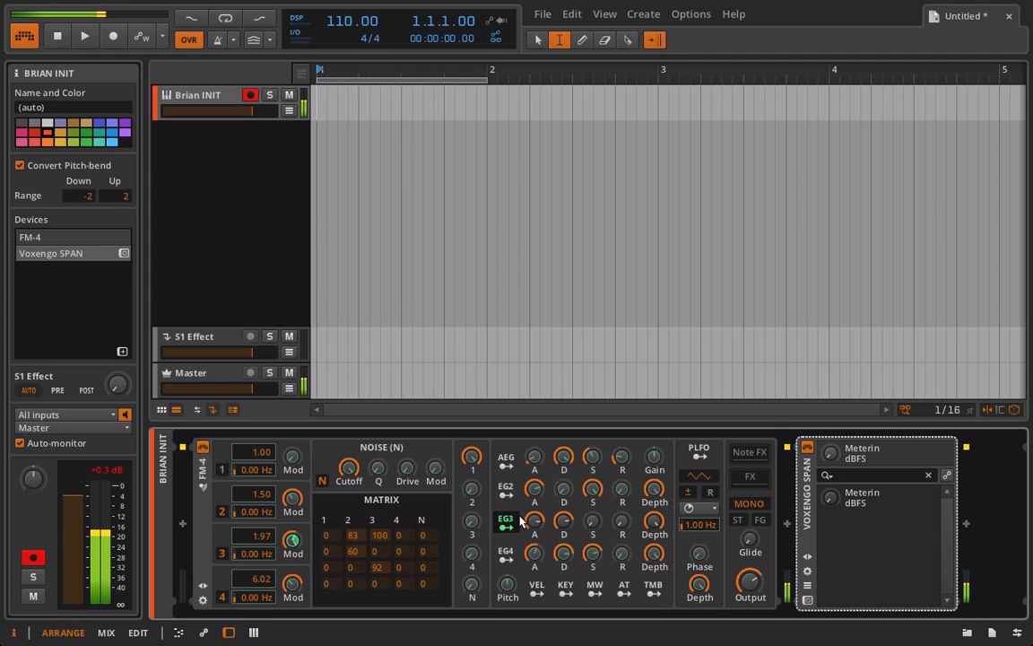